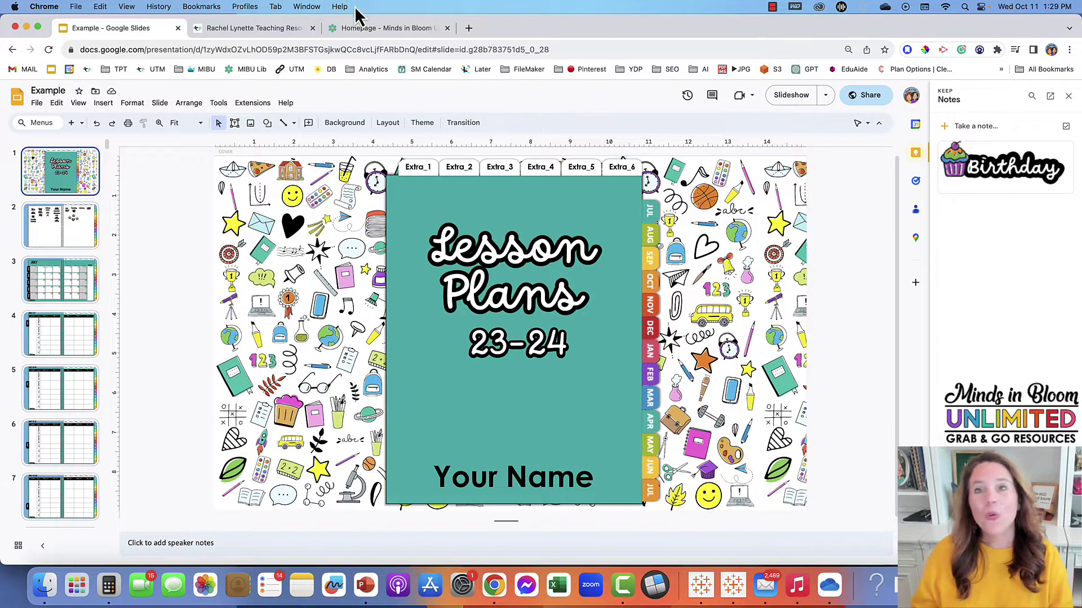
Step: Show the Minds in Bloom Teachers Pay Teachers store page listing 1,013 products and featured items
{"action": "left_click", "coordinate": [217, 31]}
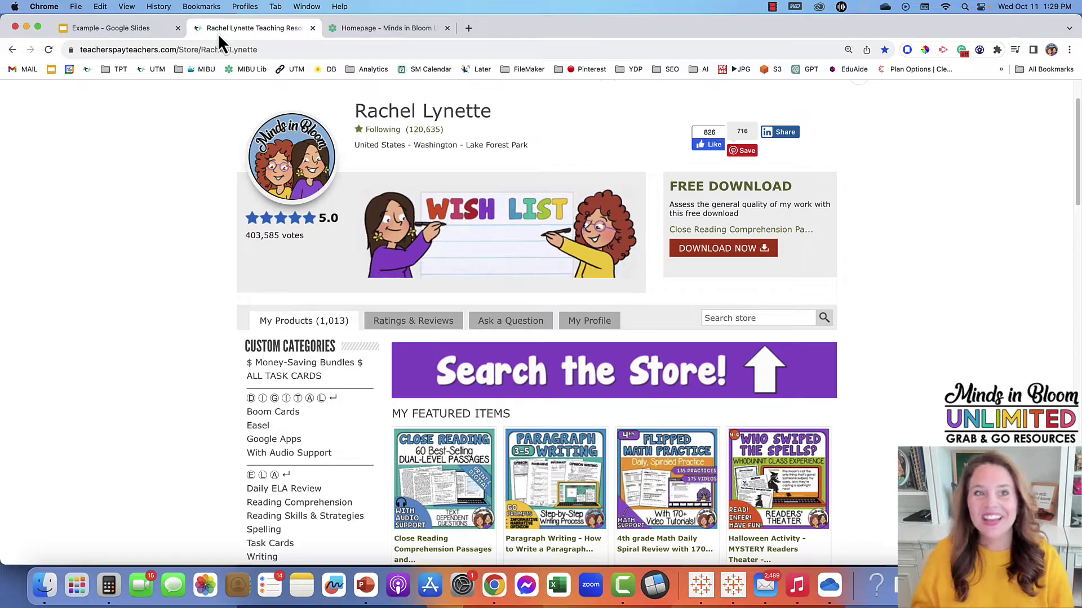
Step: Switch to the Minds in Bloom Unlimited homepage advertising 6,000+ grade 3-5 ELA and math resources
{"action": "left_click", "coordinate": [400, 29]}
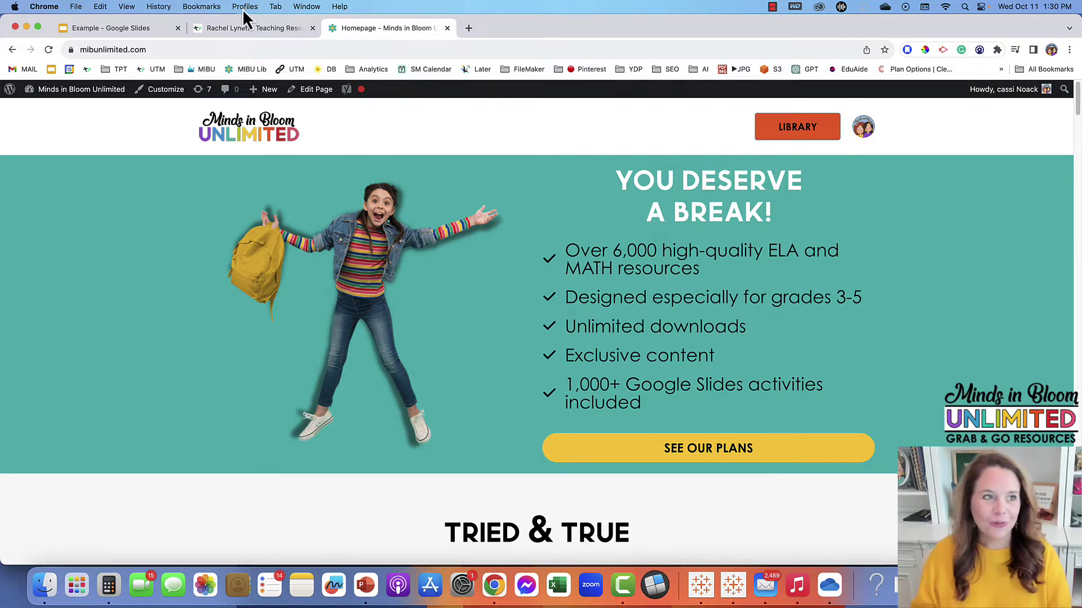
Step: Delete the doodle-pattern background image from the Lesson Plans 23-24 cover slide
{"action": "left_click", "coordinate": [143, 31]}
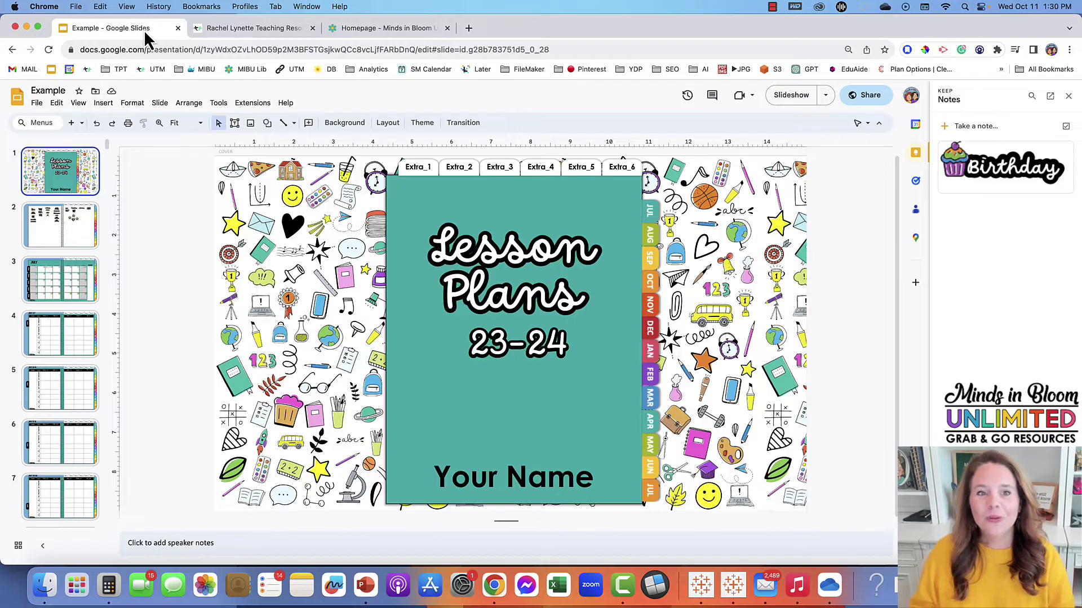
{"action": "left_click", "coordinate": [735, 318]}
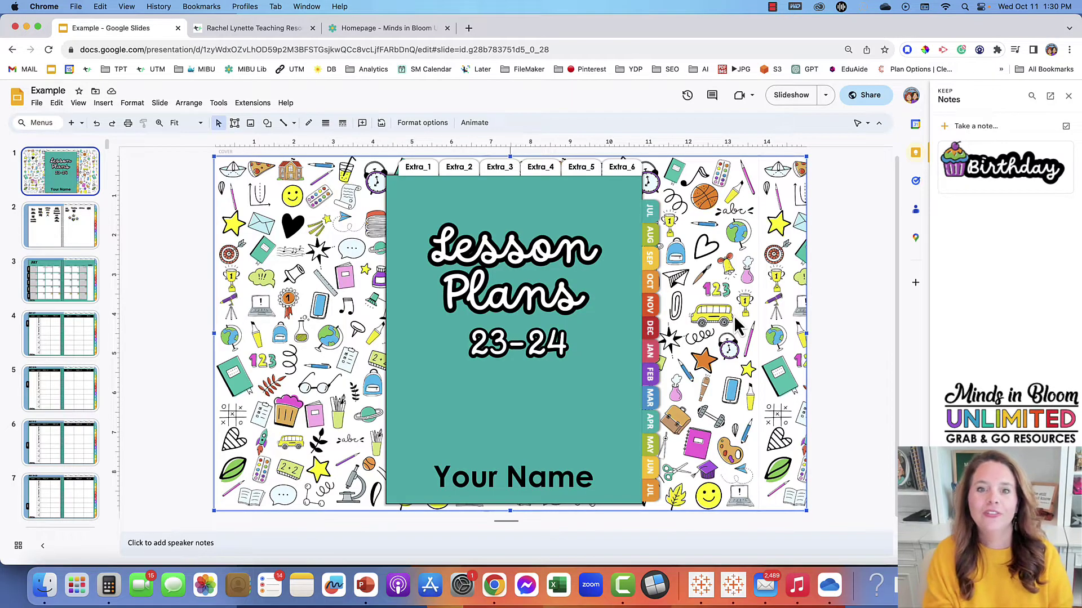
{"action": "key", "text": "Delete"}
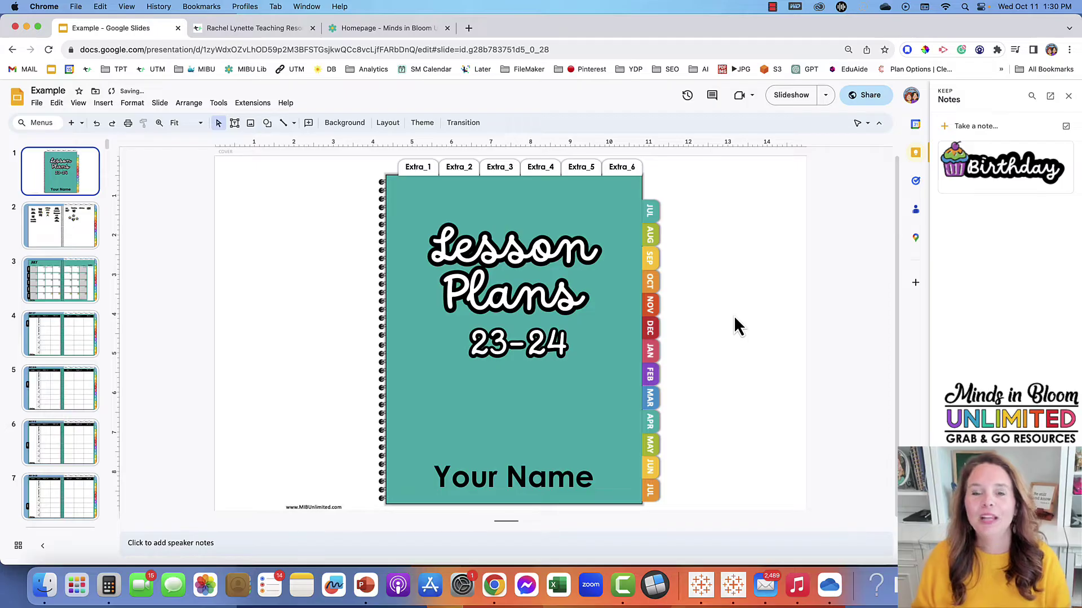
{"action": "left_click", "coordinate": [604, 392]}
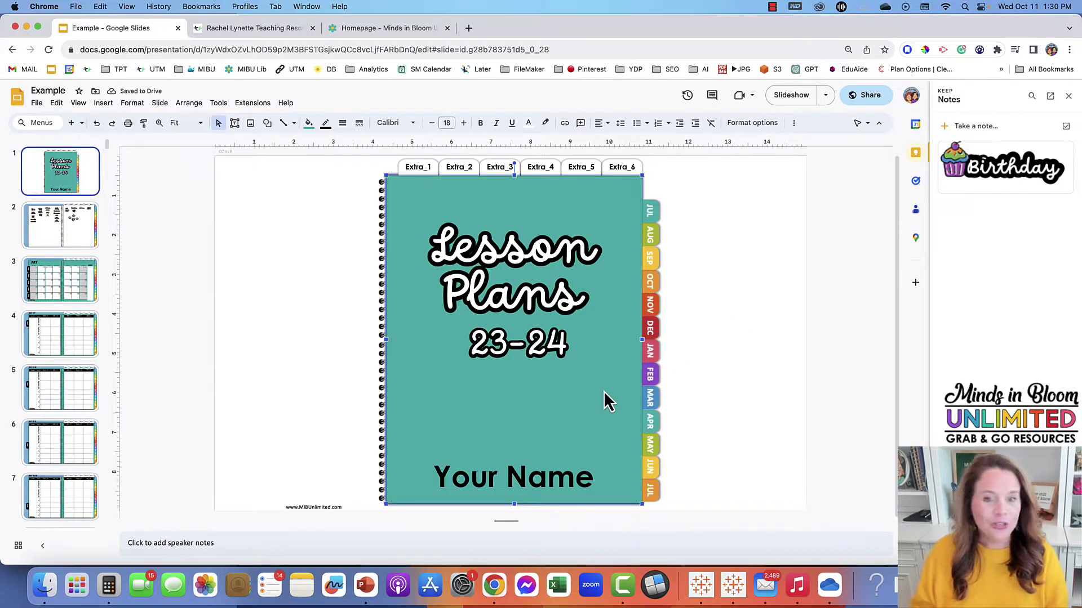
{"action": "left_click", "coordinate": [772, 325]}
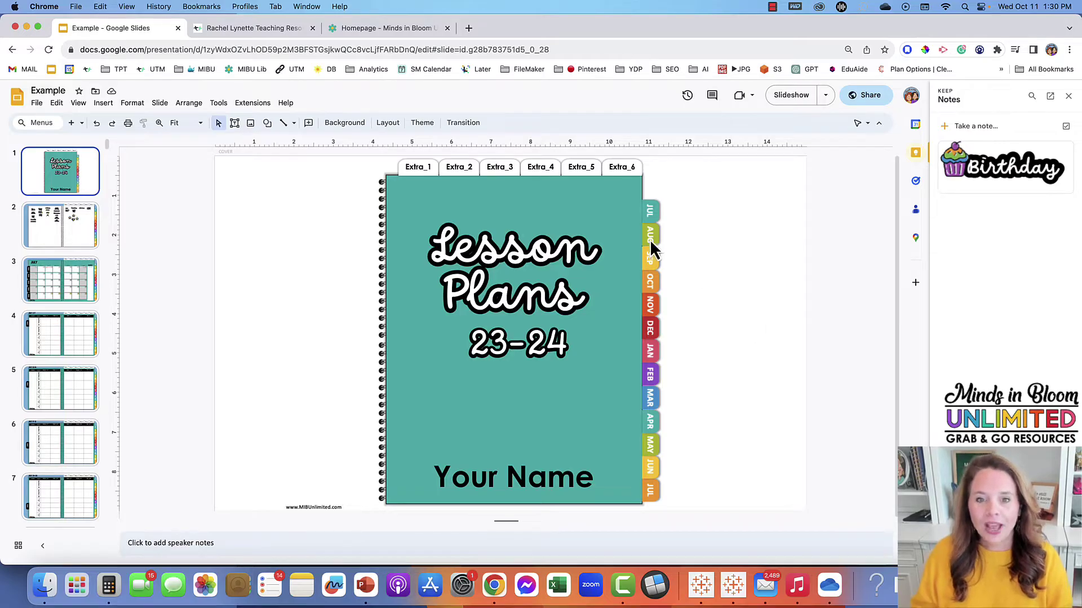
Step: Follow the cover's OCT tab link to slide 111, the October calendar
{"action": "left_click", "coordinate": [651, 282]}
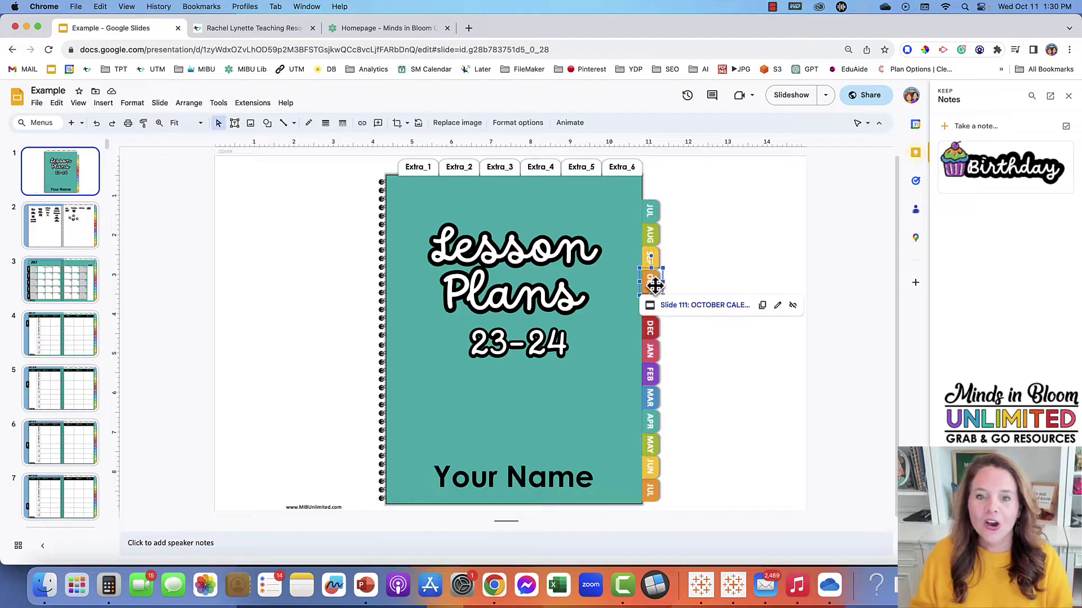
{"action": "left_click", "coordinate": [683, 307]}
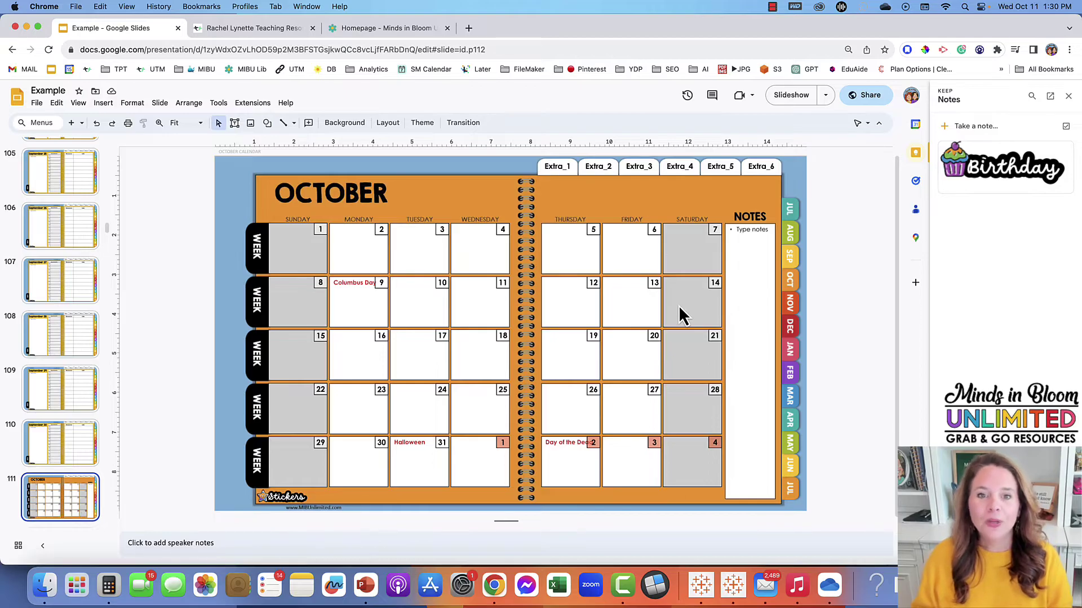
{"action": "left_click", "coordinate": [616, 247]}
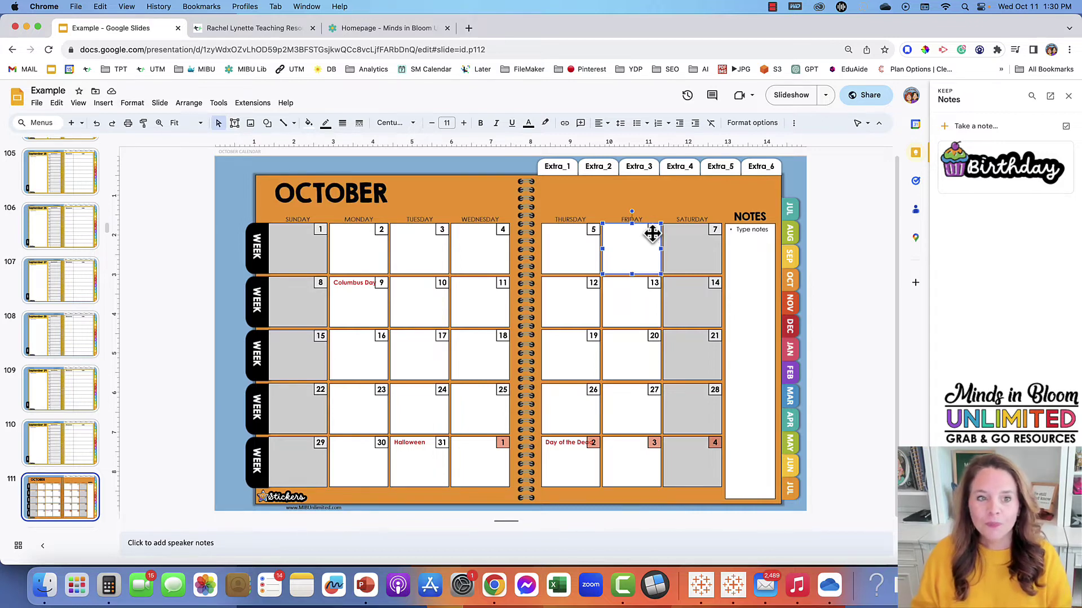
Step: Follow the WEEK link to slide 112, then the MON 10-2 link to the October 2 daily page
{"action": "left_click", "coordinate": [256, 253]}
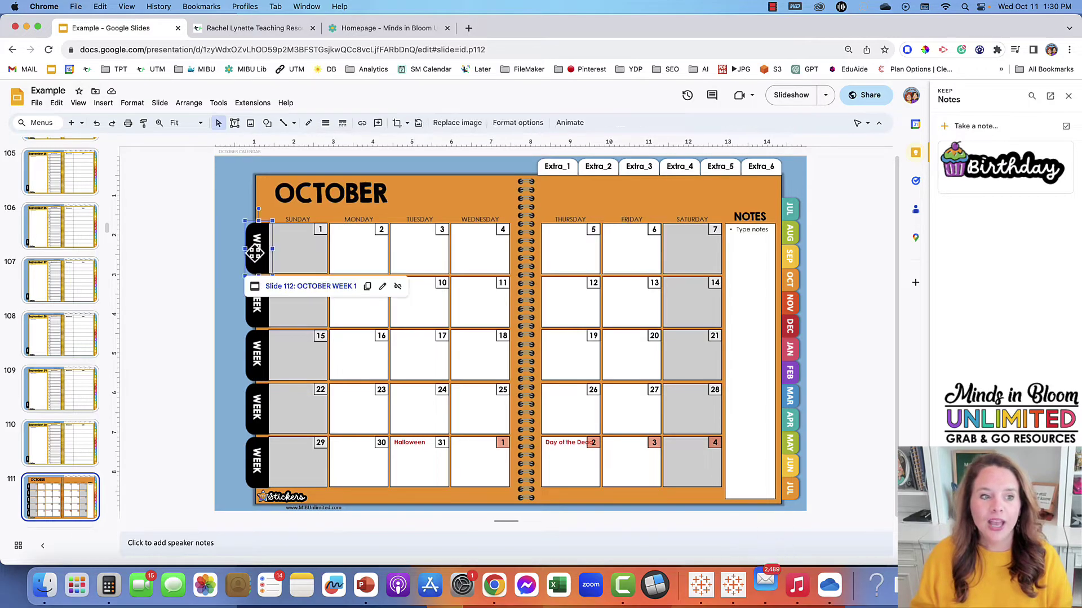
{"action": "left_click", "coordinate": [302, 286]}
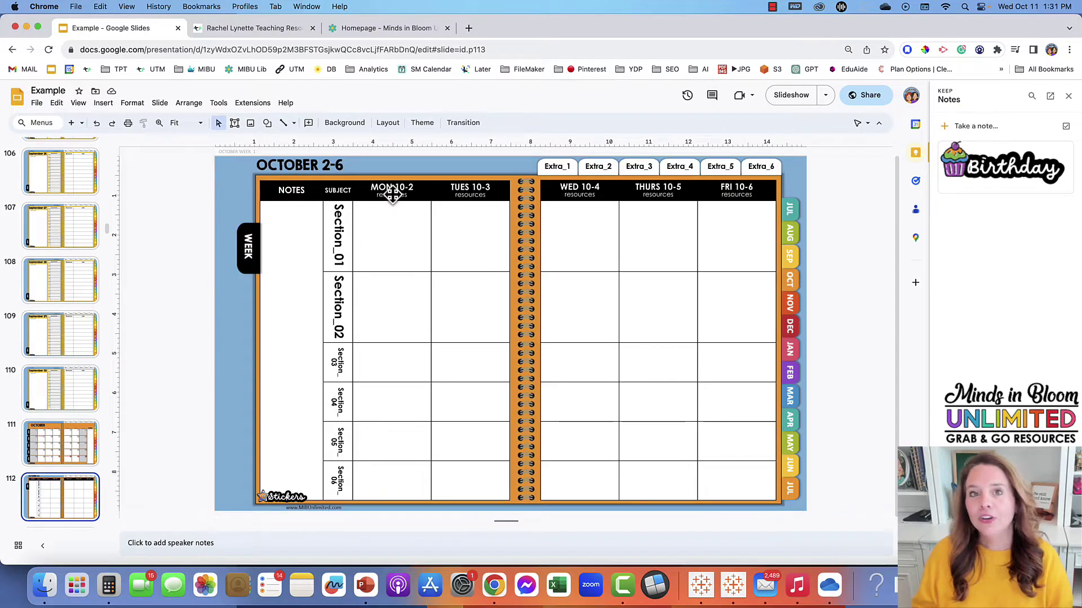
{"action": "left_click", "coordinate": [380, 226]}
{"action": "left_click", "coordinate": [393, 194]}
{"action": "left_click", "coordinate": [401, 210]}
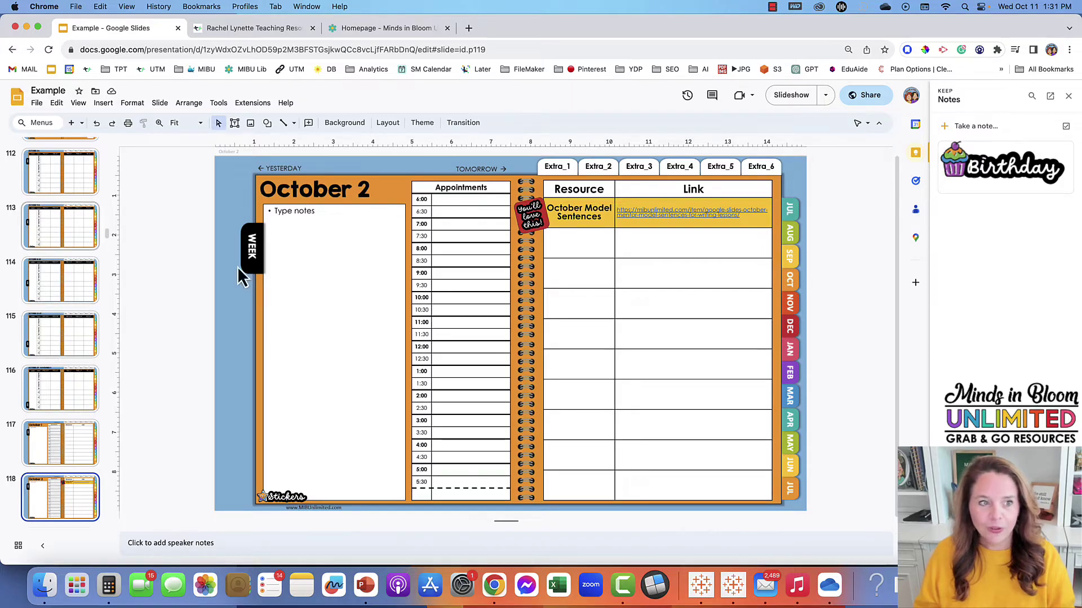
Step: Follow the daily page's WEEK link back to slide 112, the October Week 1 planner
{"action": "left_click", "coordinate": [255, 252]}
{"action": "left_click", "coordinate": [284, 288]}
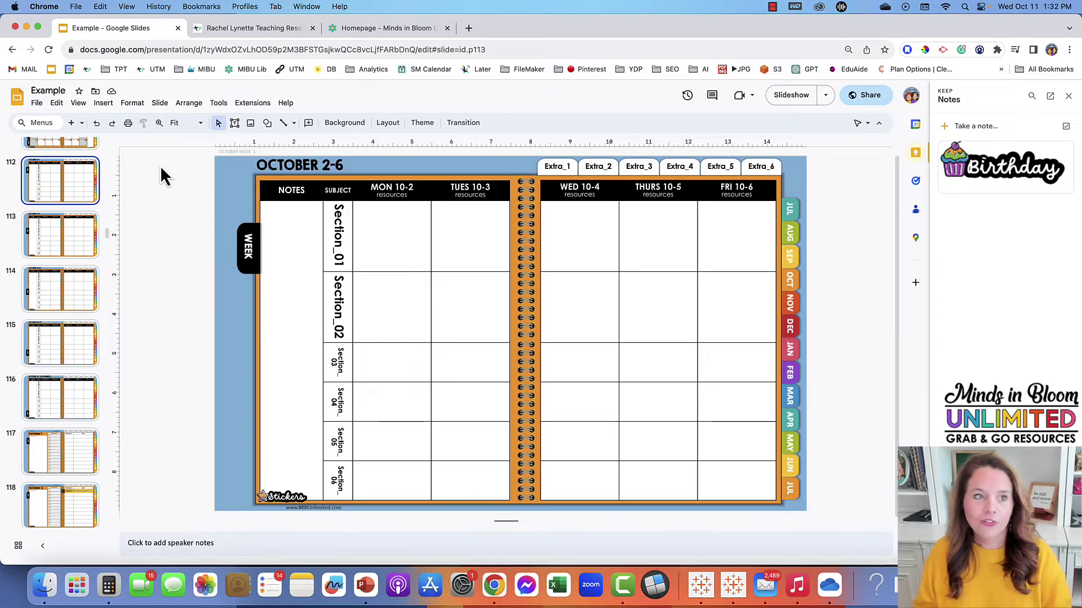
Step: Replace all occurrences of Section_01 with MATH using Find and replace
{"action": "left_click", "coordinate": [57, 104]}
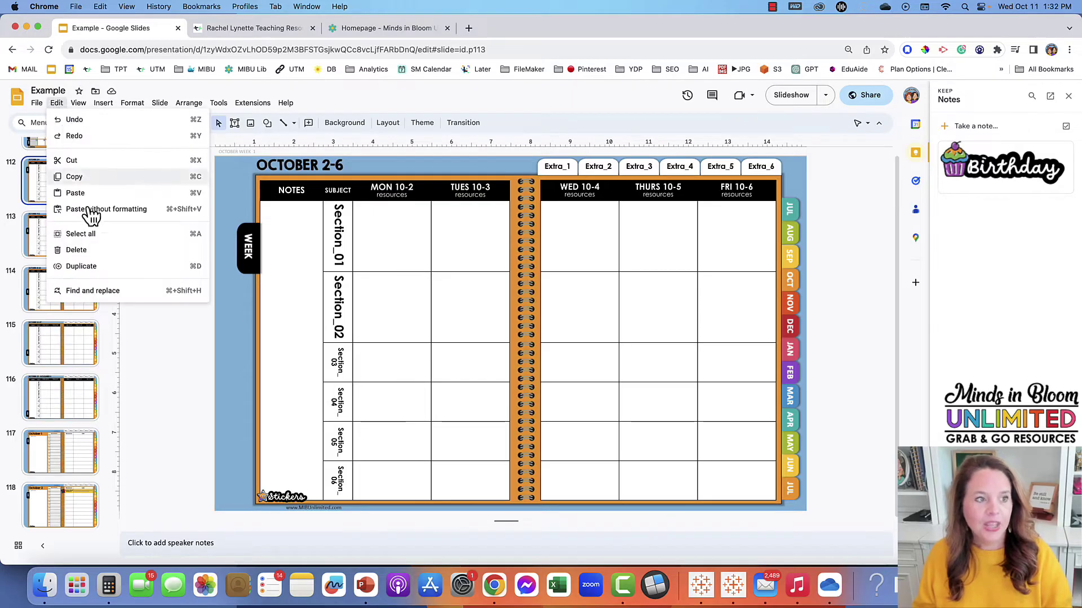
{"action": "left_click", "coordinate": [106, 292]}
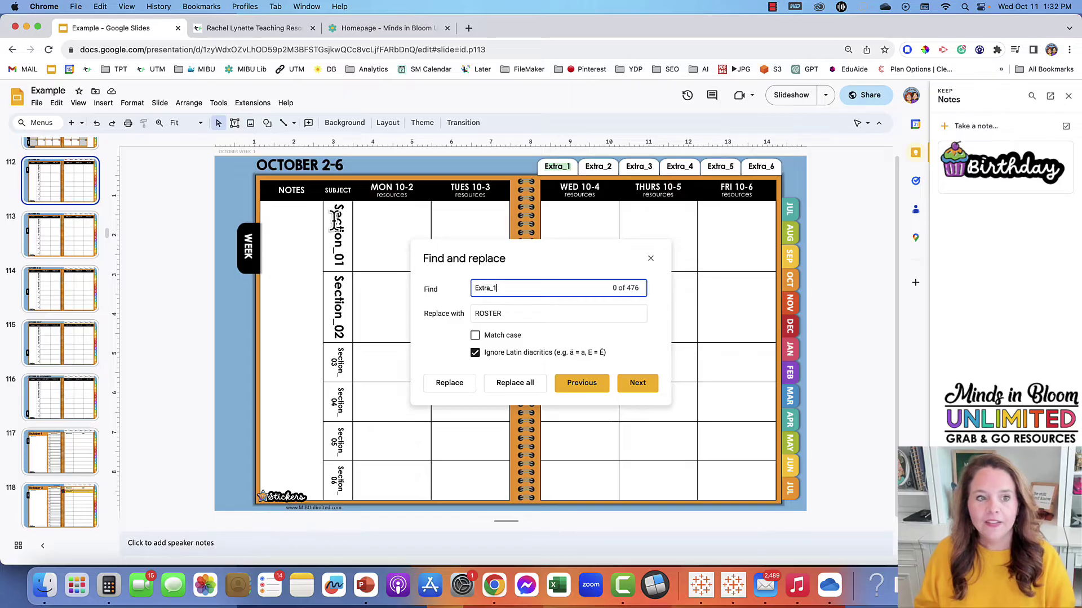
{"action": "double_click", "coordinate": [503, 284]}
{"action": "type", "text": "Section"}
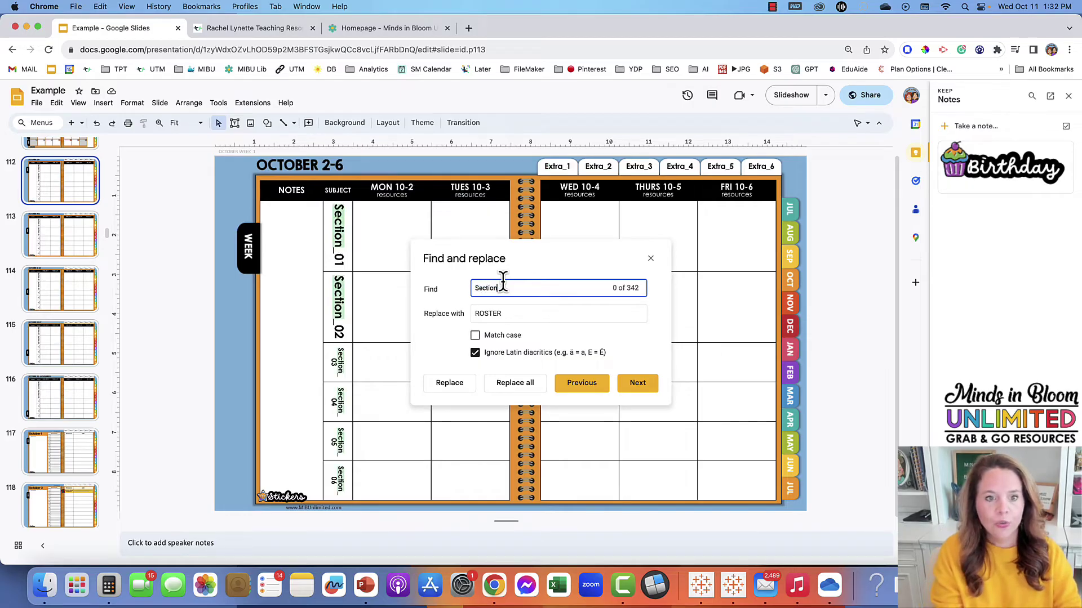
{"action": "type", "text": "_01"}
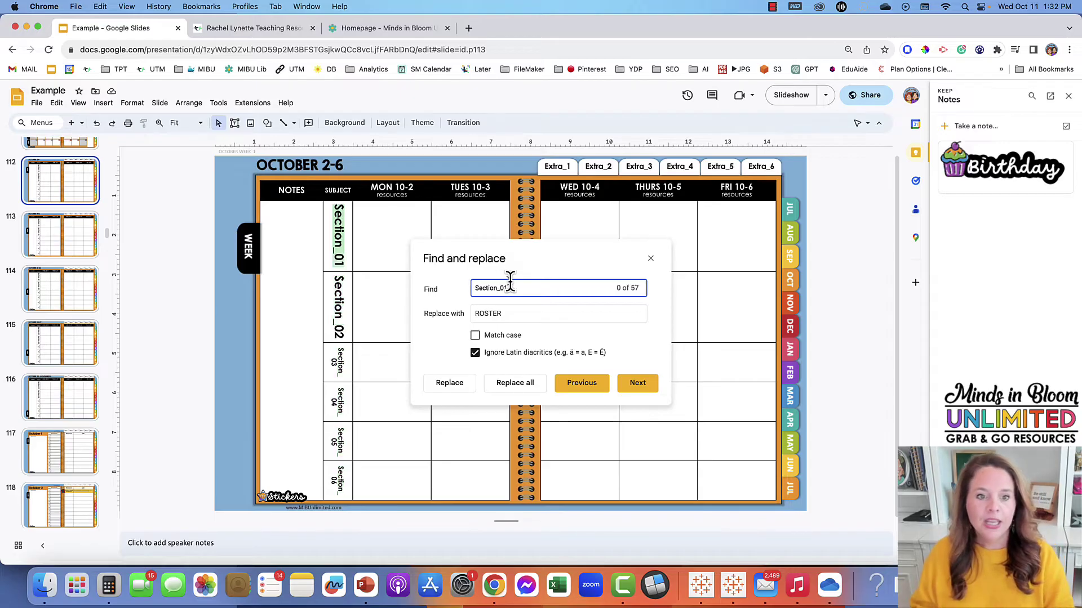
{"action": "double_click", "coordinate": [493, 313]}
{"action": "type", "text": "MATH"}
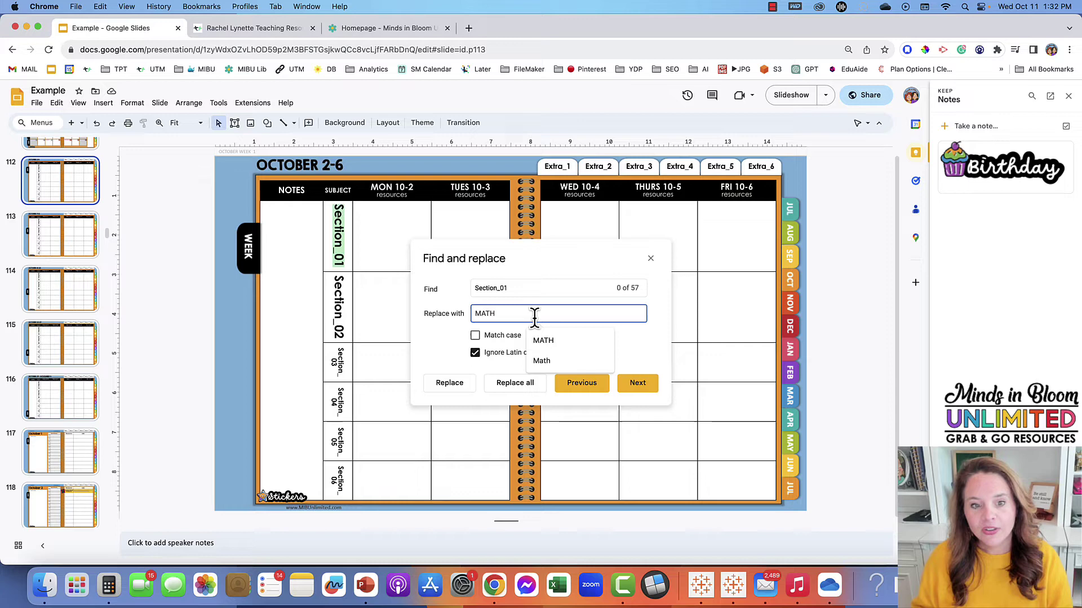
{"action": "left_click", "coordinate": [504, 394]}
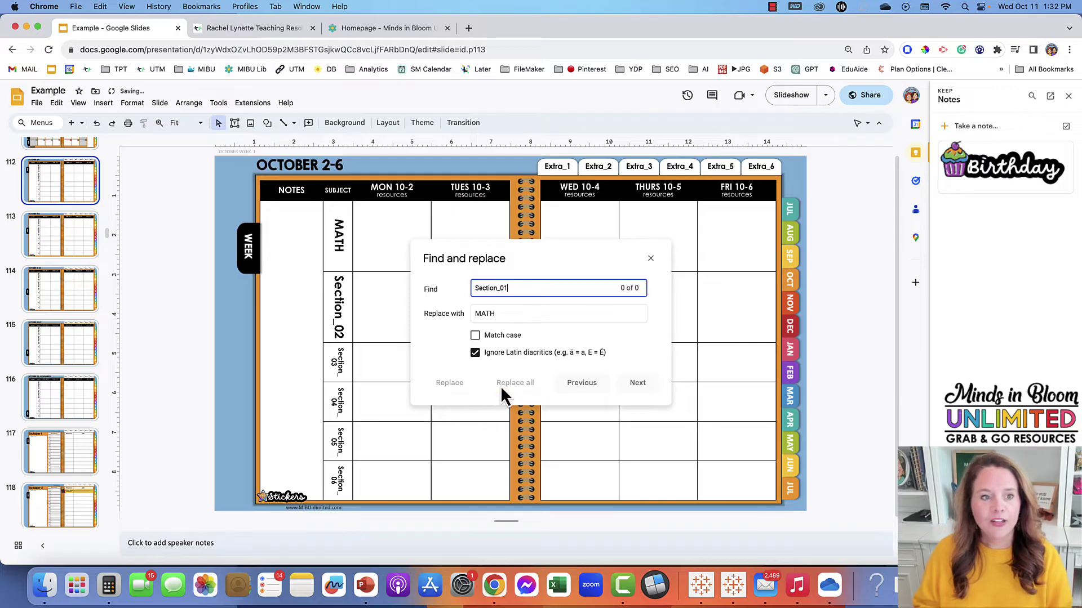
Step: Replace all occurrences of Section_02 with READING
{"action": "left_click", "coordinate": [510, 288]}
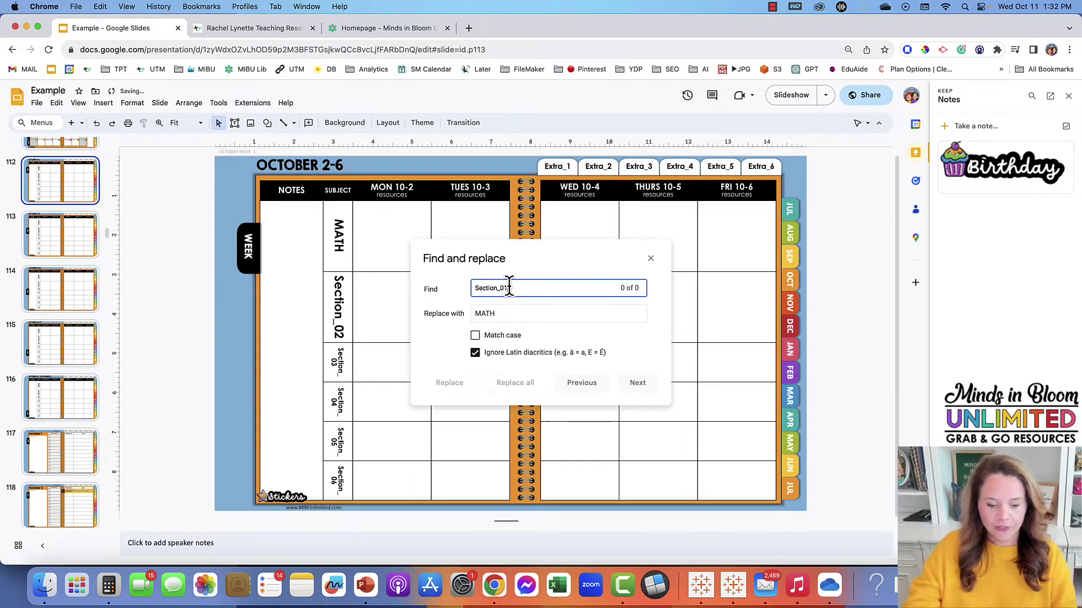
{"action": "key", "text": "BackSpace"}
{"action": "type", "text": "2"}
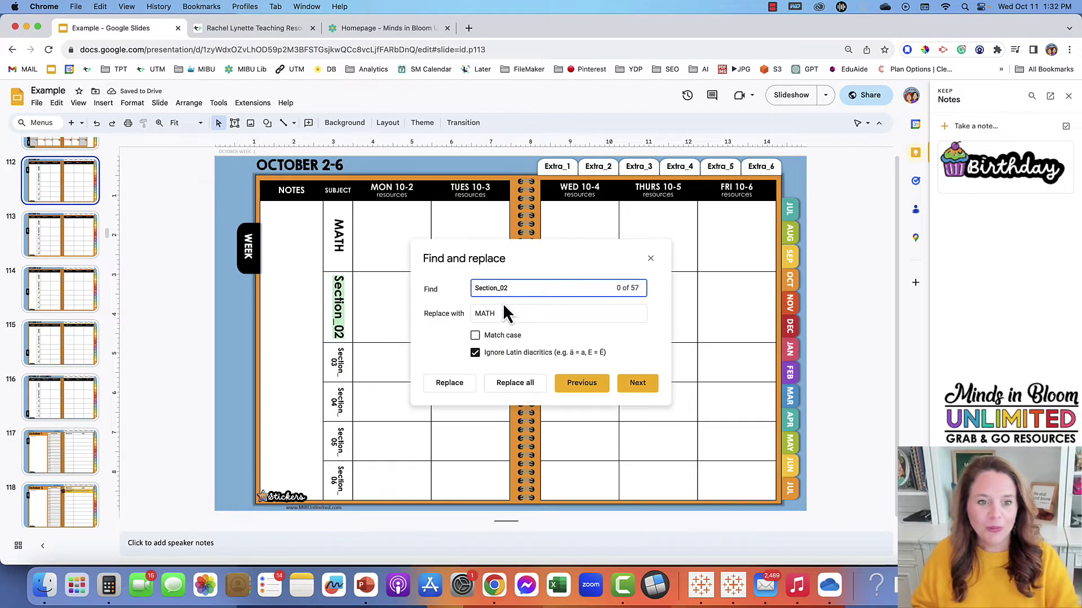
{"action": "double_click", "coordinate": [489, 311]}
{"action": "type", "text": "READING"}
{"action": "left_click", "coordinate": [522, 387]}
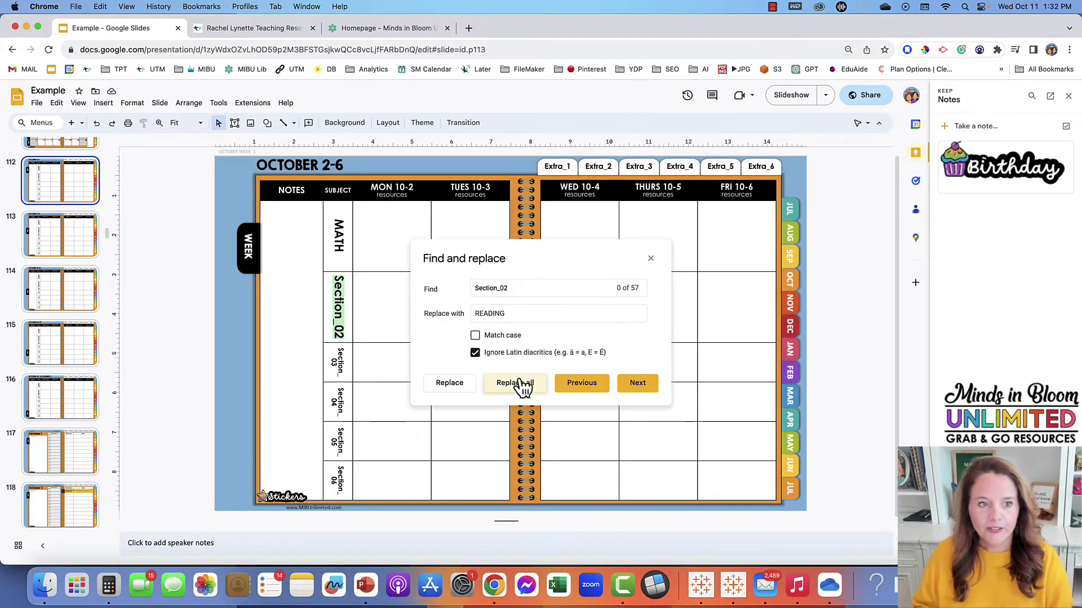
Step: Replace all 476 occurrences of Extra_1 with Roster via Find and replace
{"action": "left_click", "coordinate": [652, 260]}
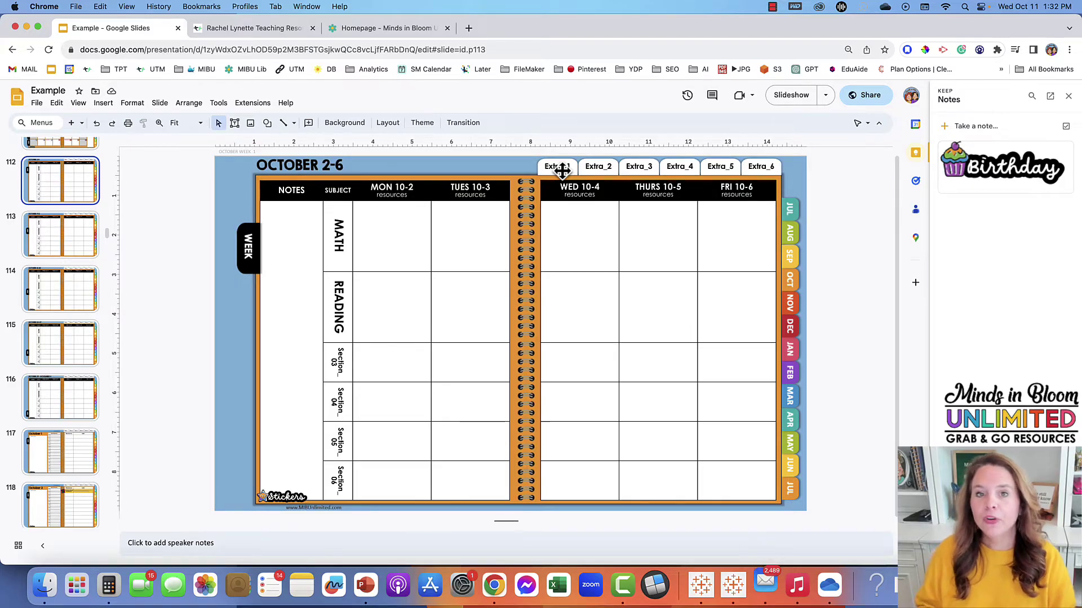
{"action": "left_click", "coordinate": [56, 102]}
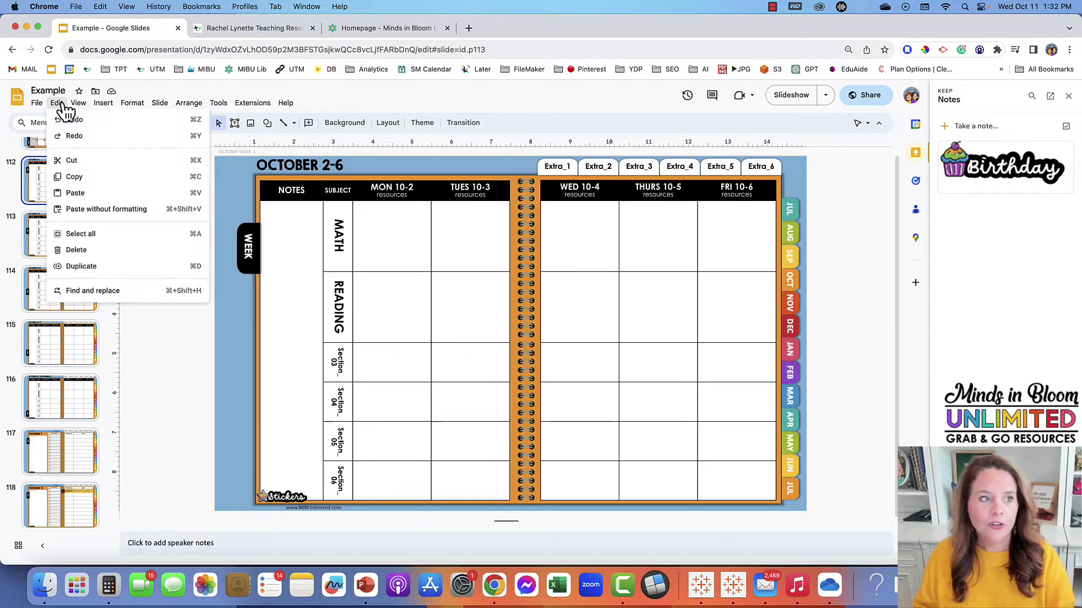
{"action": "left_click", "coordinate": [95, 291]}
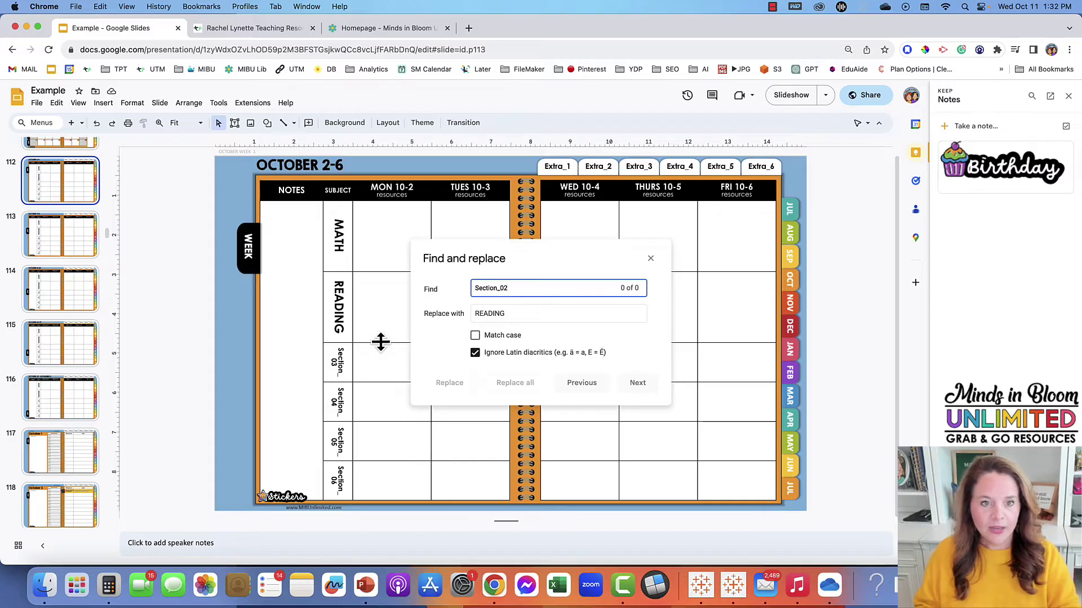
{"action": "key", "text": "BackSpace"}
{"action": "double_click", "coordinate": [505, 289]}
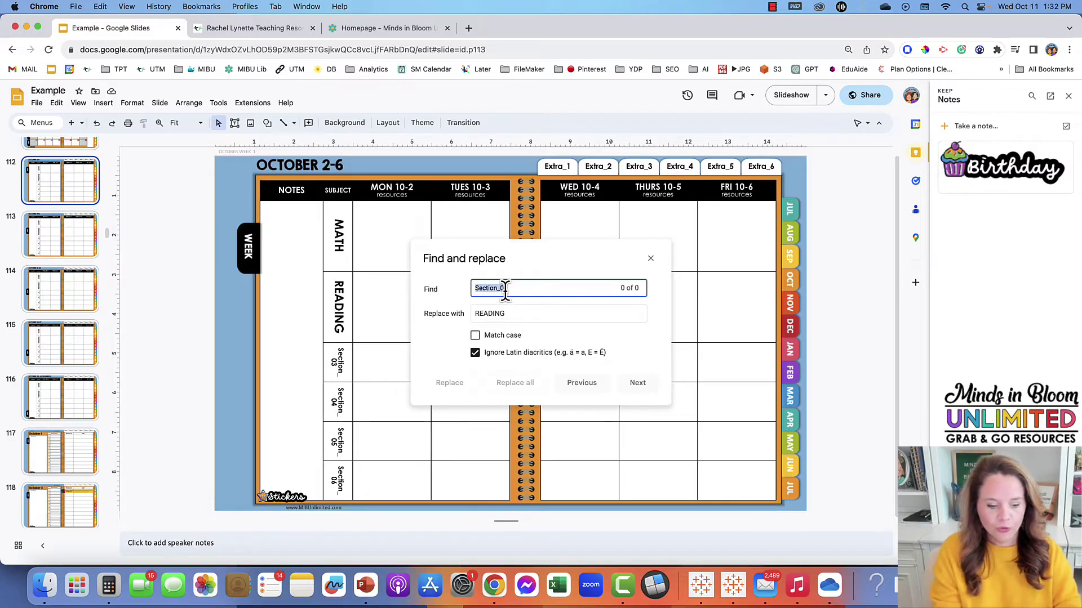
{"action": "type", "text": "Extra_1"}
{"action": "double_click", "coordinate": [491, 314]}
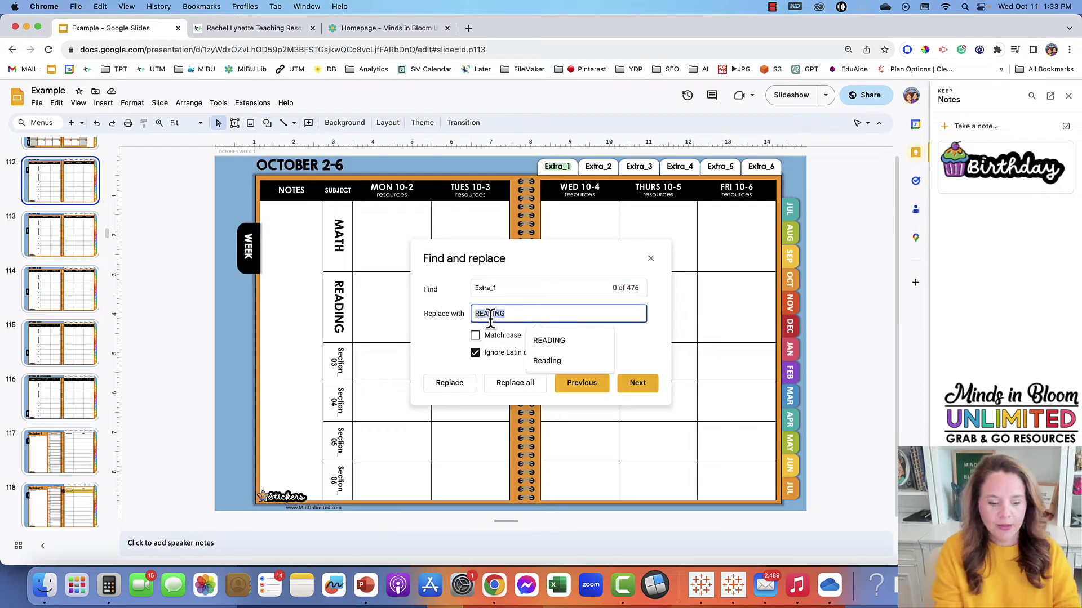
{"action": "type", "text": "Roster"}
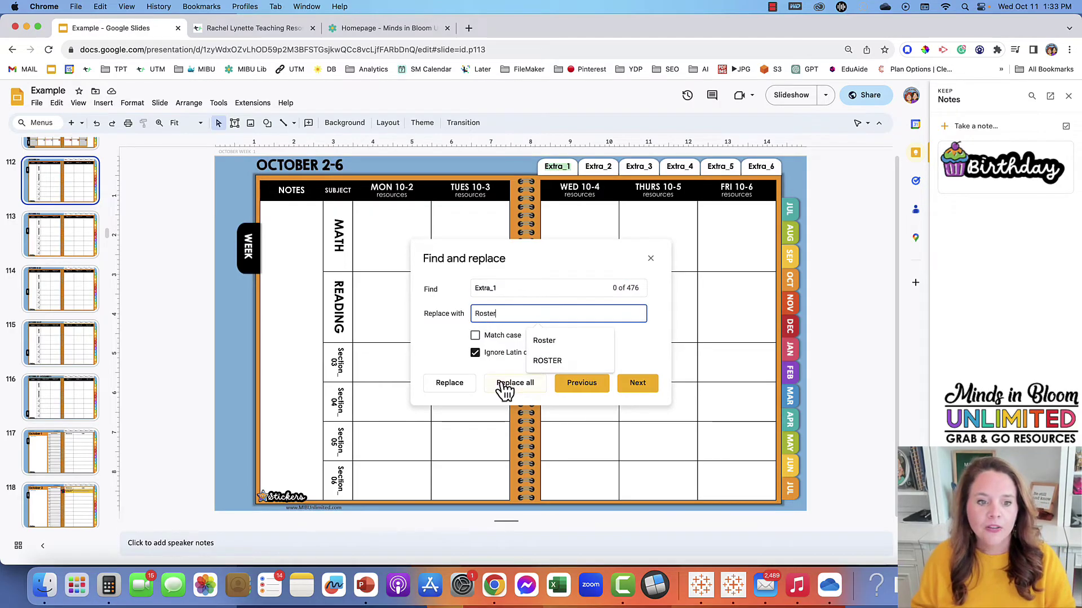
{"action": "left_click", "coordinate": [507, 387]}
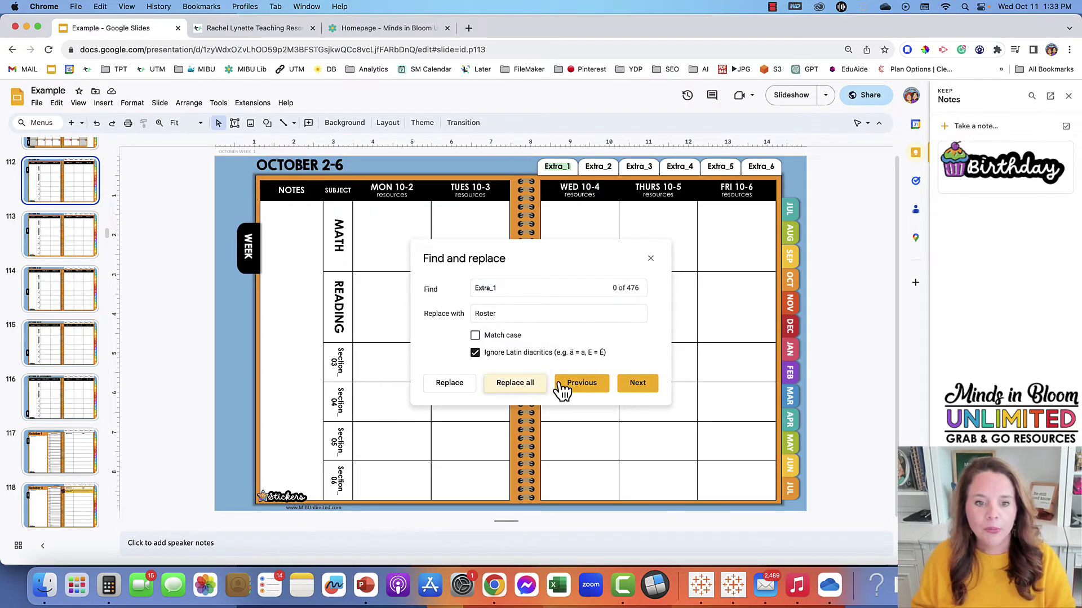
{"action": "left_click", "coordinate": [650, 259]}
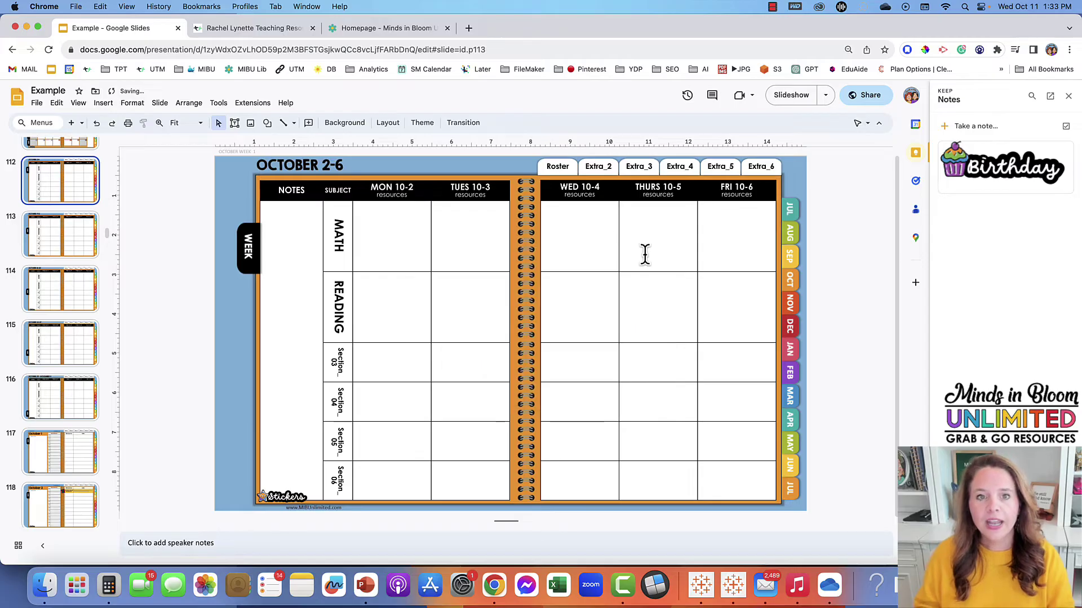
{"action": "left_click", "coordinate": [556, 166]}
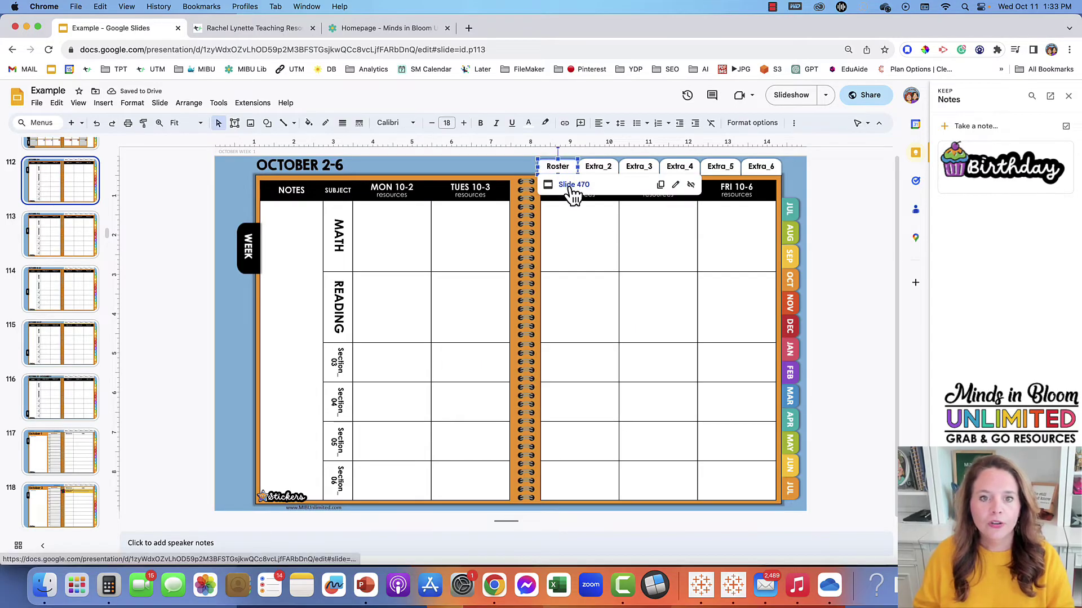
Step: Follow the Roster link to slide 470, then OCT and fourth WEEK links to slide 115
{"action": "left_click", "coordinate": [568, 186]}
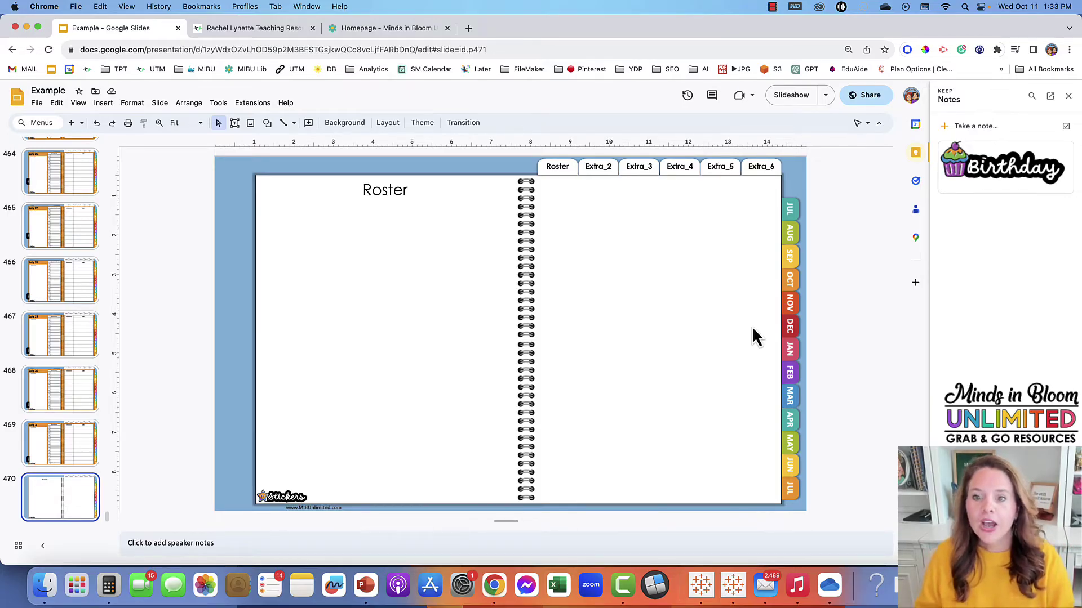
{"action": "left_click", "coordinate": [787, 282]}
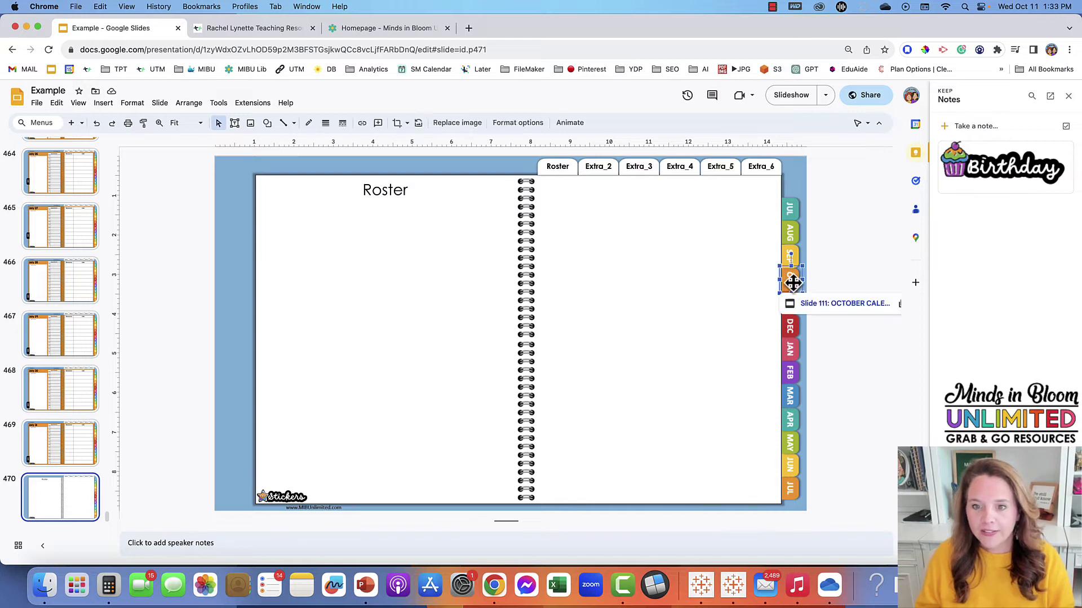
{"action": "left_click", "coordinate": [828, 304]}
{"action": "left_click", "coordinate": [255, 407]}
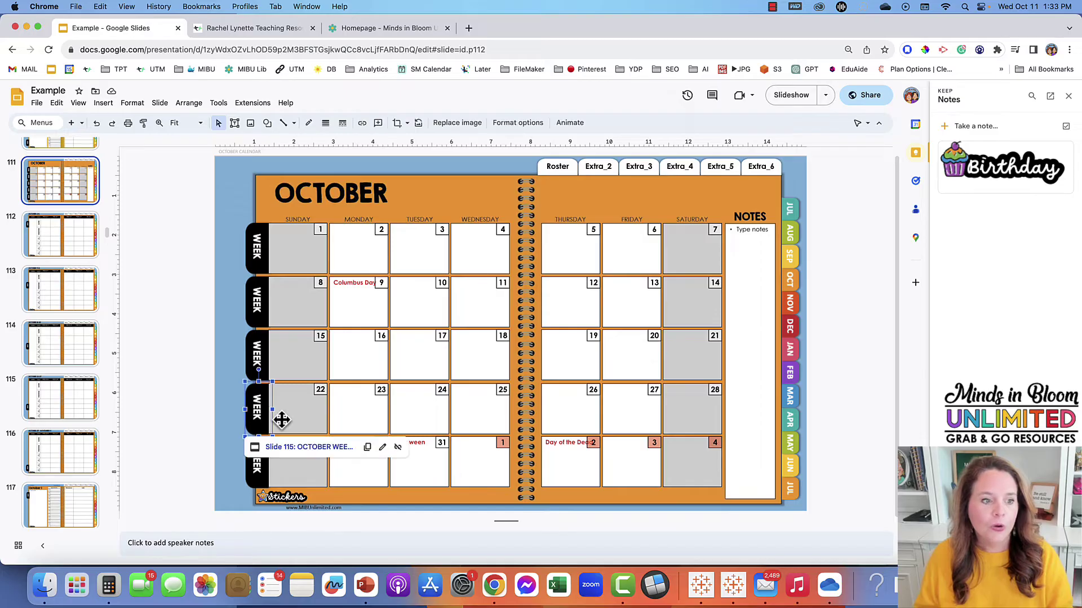
{"action": "left_click", "coordinate": [288, 446]}
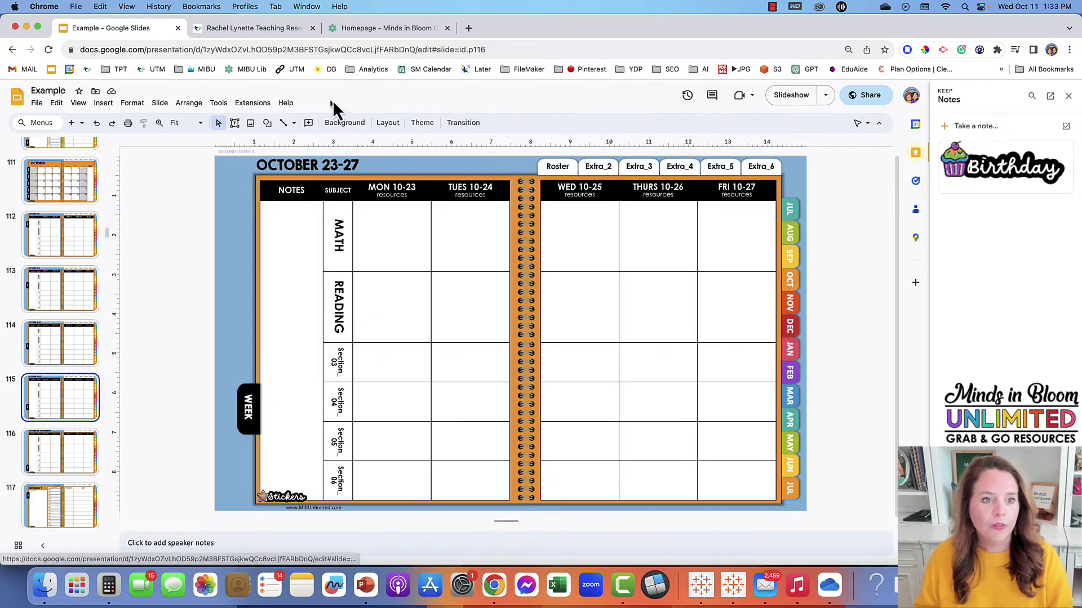
Step: Enter 'Equivalent Fractions' in the MON 10-23 MATH cell
{"action": "left_click", "coordinate": [380, 212]}
{"action": "type", "text": "Equivalent Fraction"}
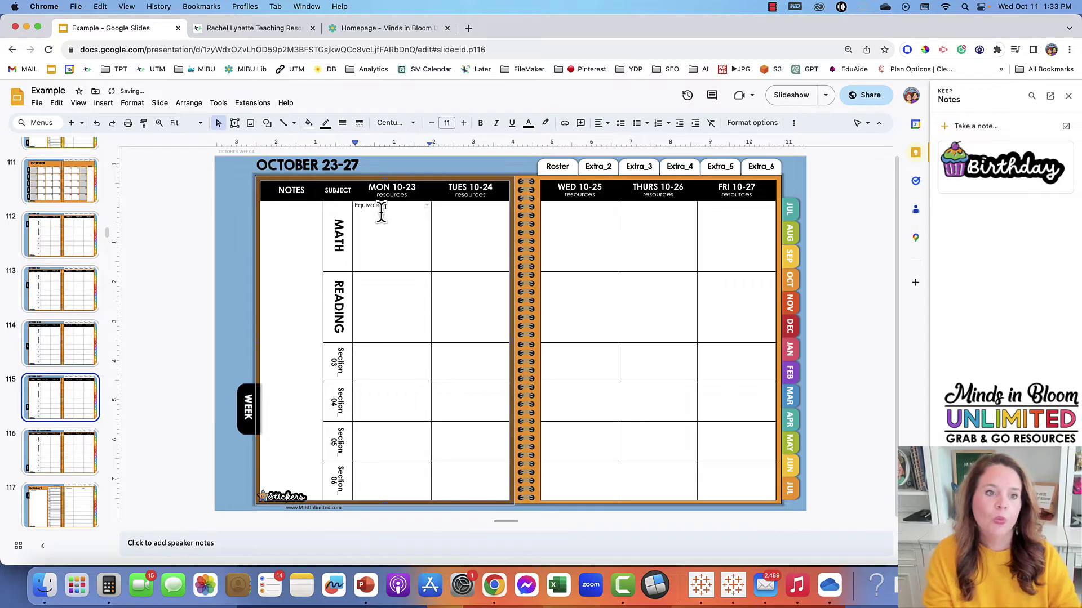
{"action": "type", "text": "s"}
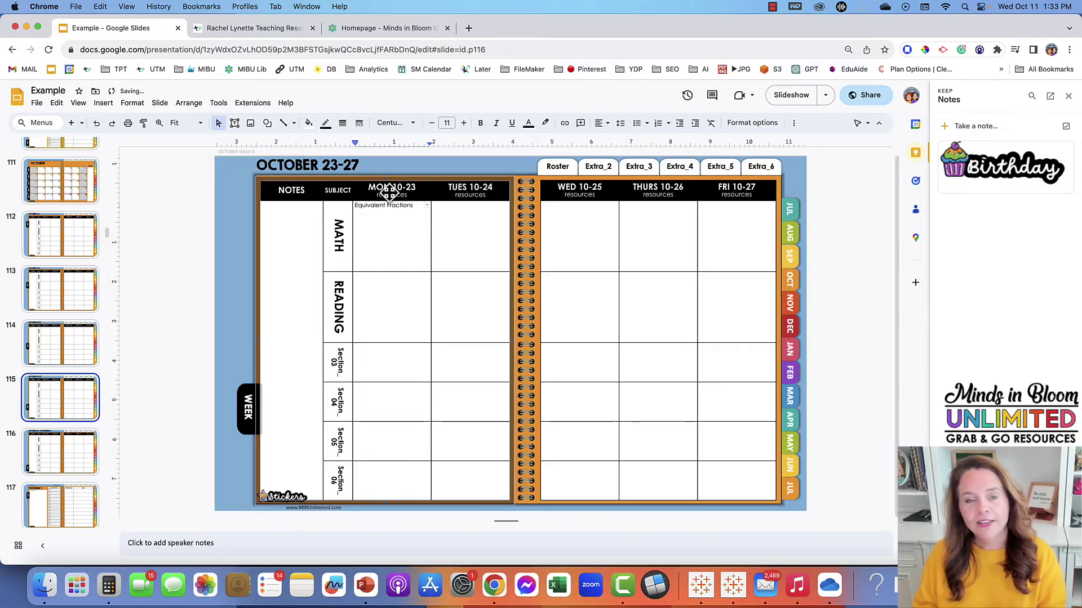
{"action": "left_click", "coordinate": [390, 191]}
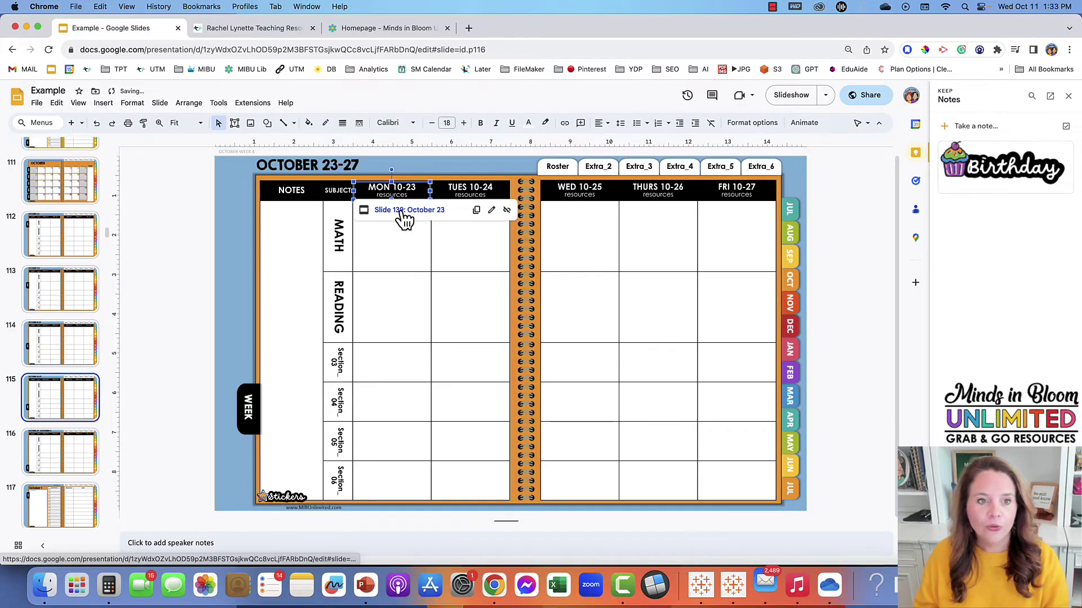
Step: On the October 23 daily page (slide 139), add 'Equivalent Fractions' as a resource under Multiplication Maze
{"action": "left_click", "coordinate": [401, 210]}
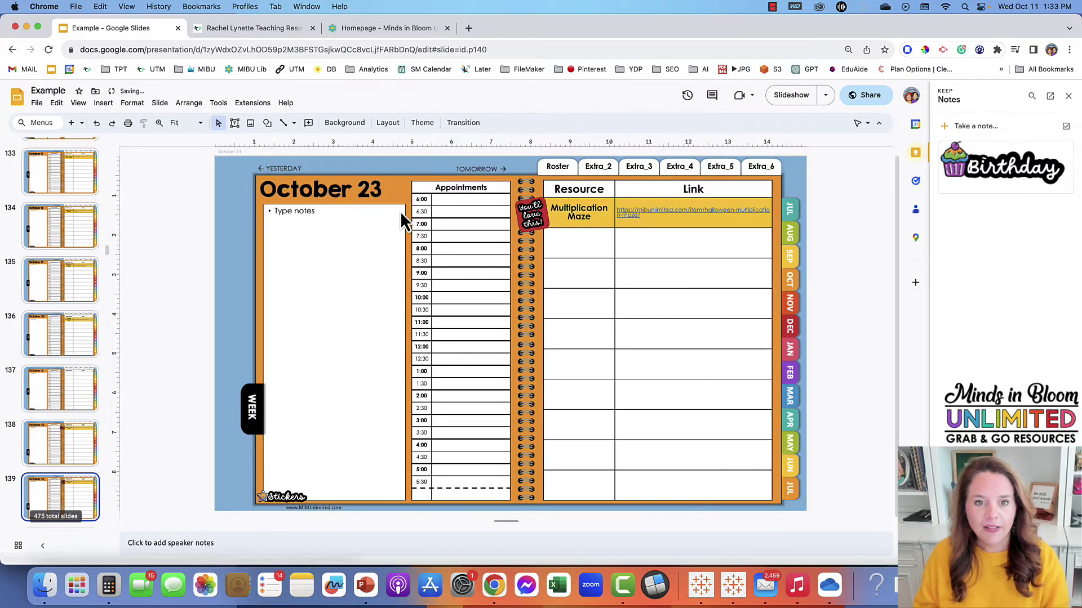
{"action": "left_click", "coordinate": [606, 243]}
{"action": "type", "text": "Equiv"}
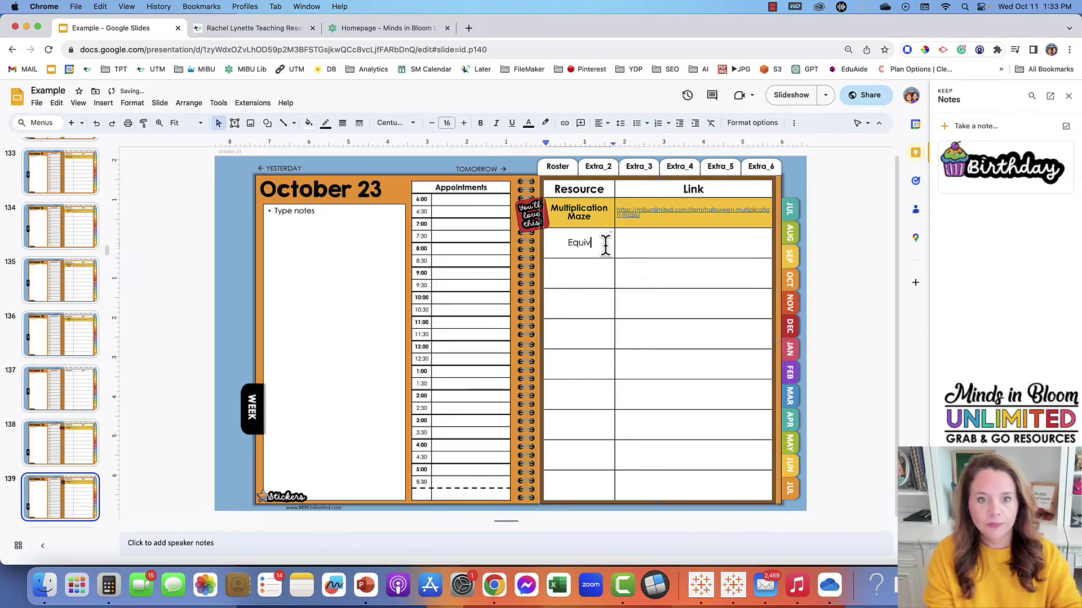
{"action": "type", "text": "alent Fractions"}
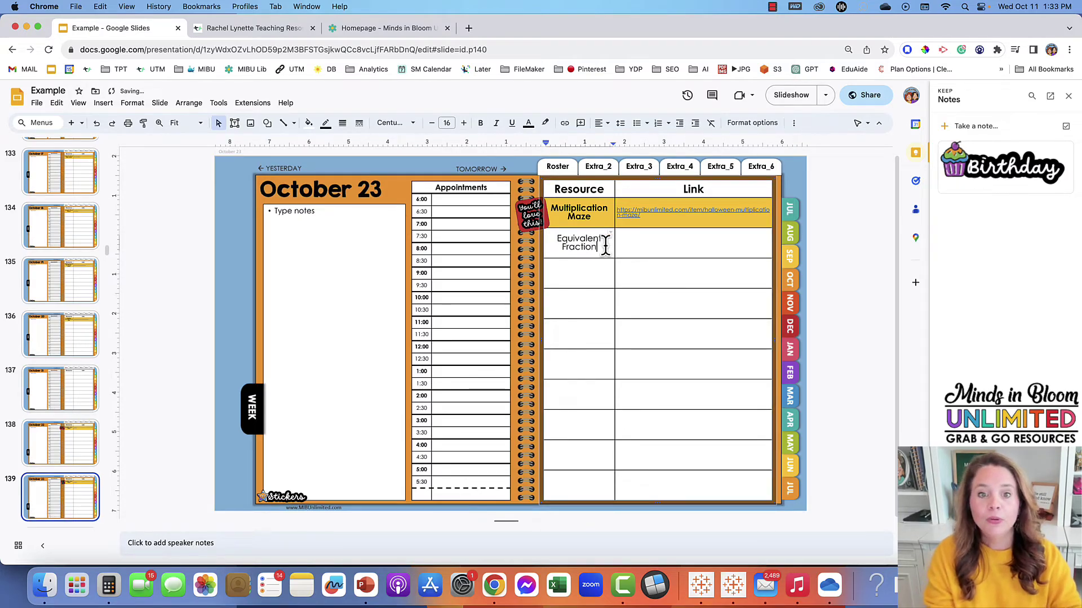
{"action": "left_click", "coordinate": [675, 242]}
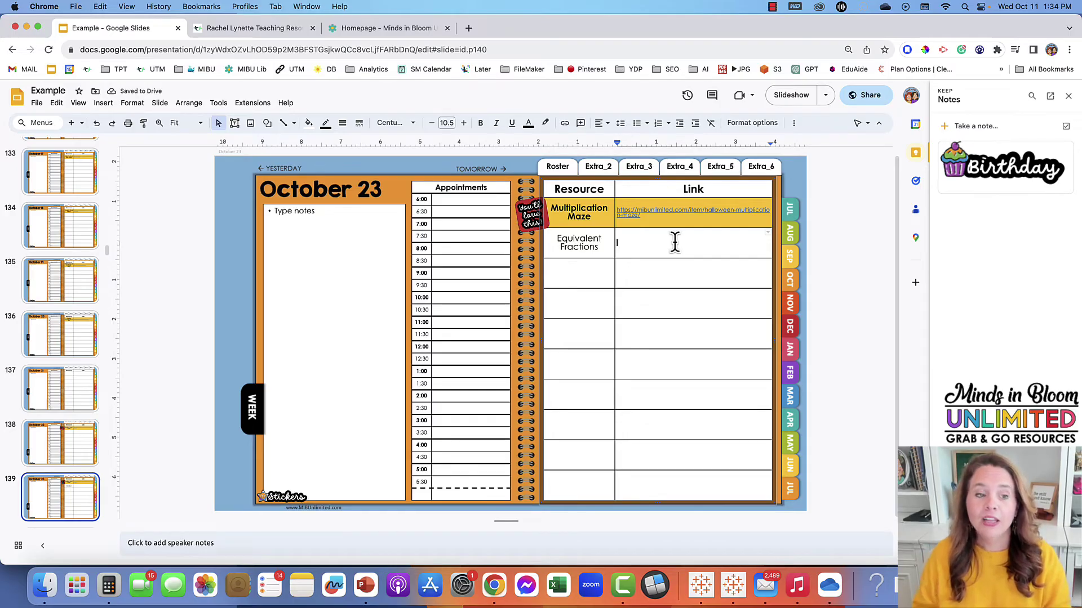
Step: In Finder's Quote Posters folder, copy a shareable link to background images.pptx
{"action": "left_click", "coordinate": [45, 585]}
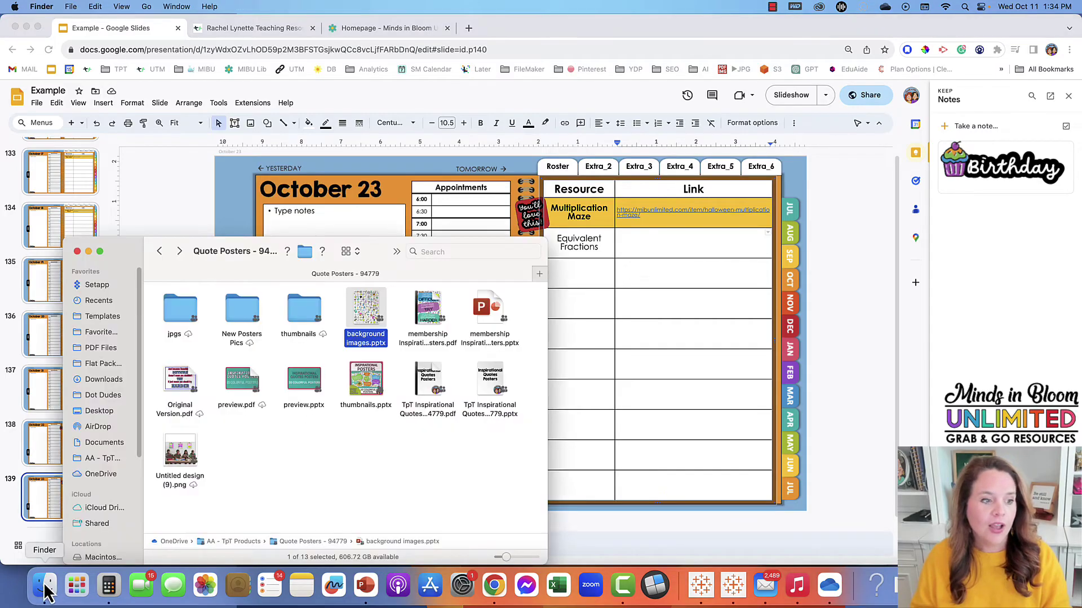
{"action": "right_click", "coordinate": [378, 303]}
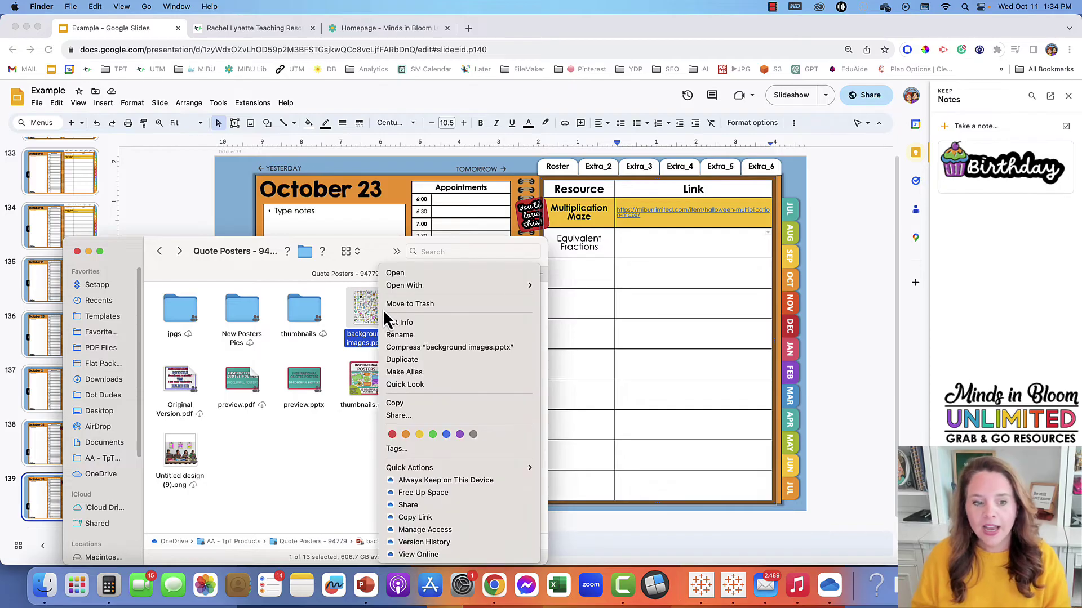
{"action": "left_click", "coordinate": [422, 520]}
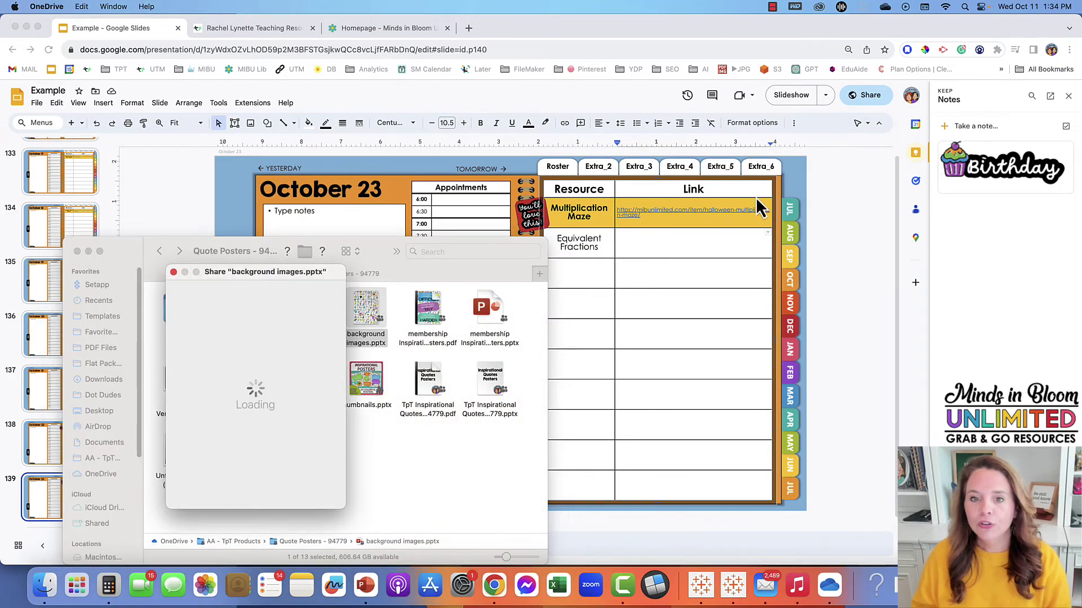
Step: Paste the OneDrive file link into the Link cell beside Equivalent Fractions, then check the Multiplication Maze link
{"action": "left_click", "coordinate": [637, 253]}
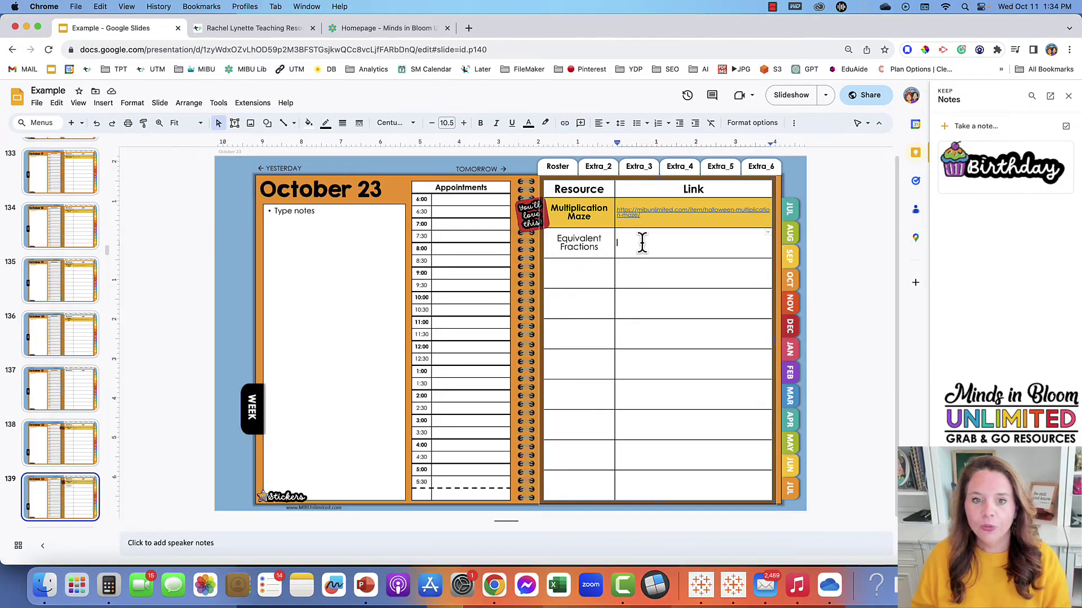
{"action": "key", "text": "super+v"}
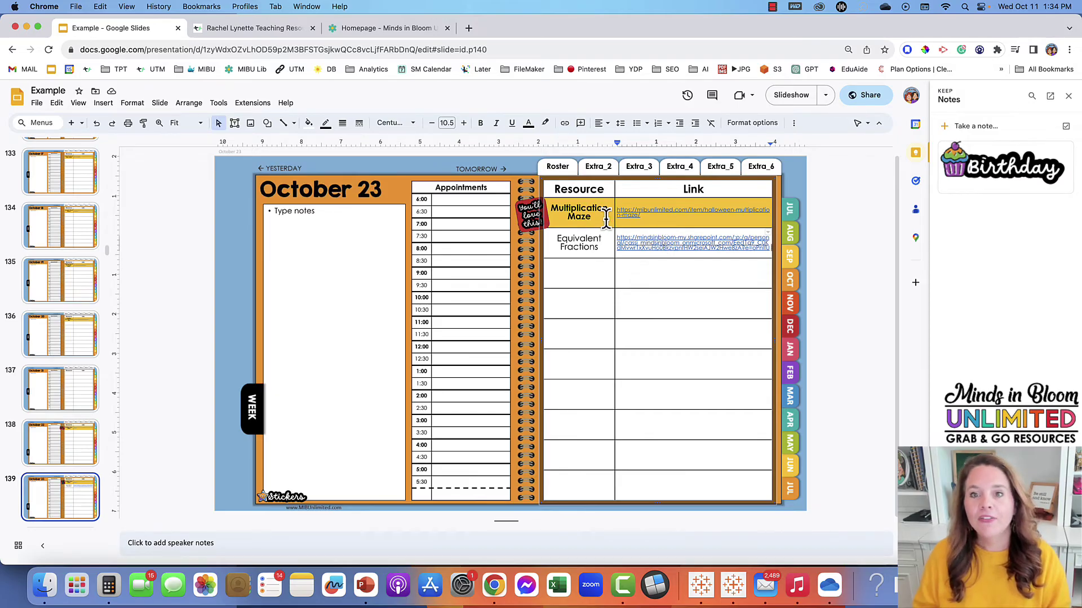
{"action": "left_click", "coordinate": [818, 216]}
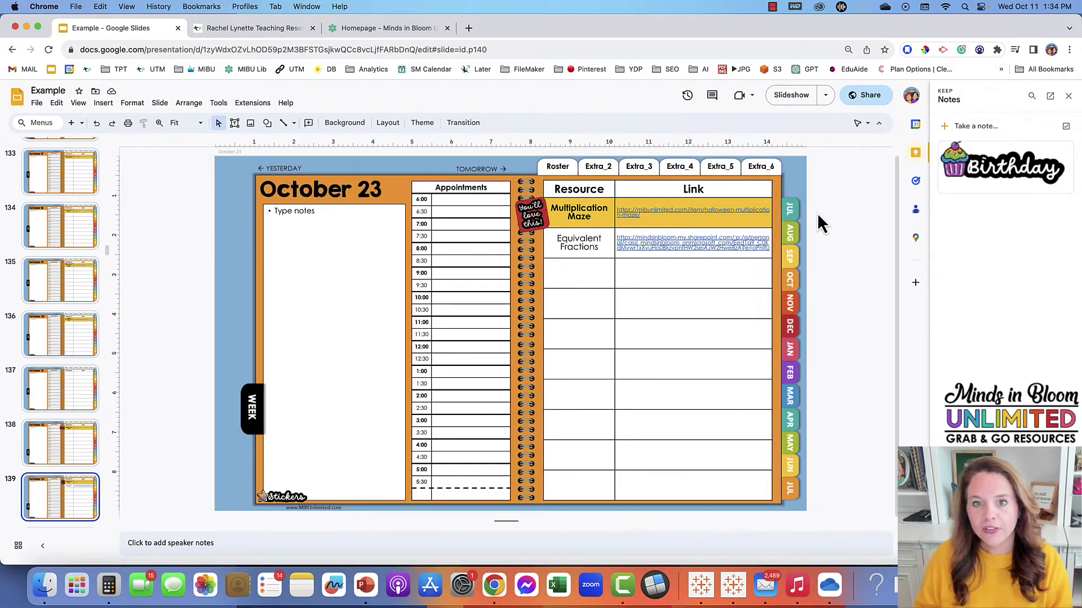
{"action": "left_click", "coordinate": [627, 213]}
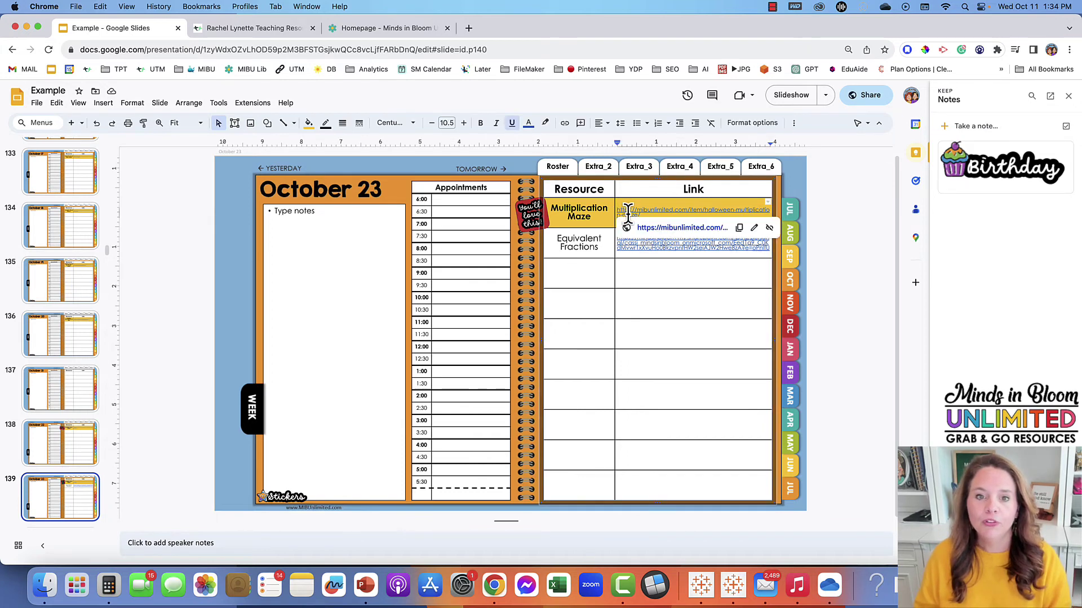
Step: Follow the Multiplication Maze link to the Halloween multiplication maze page on Minds in Bloom Unlimited
{"action": "left_click", "coordinate": [665, 228]}
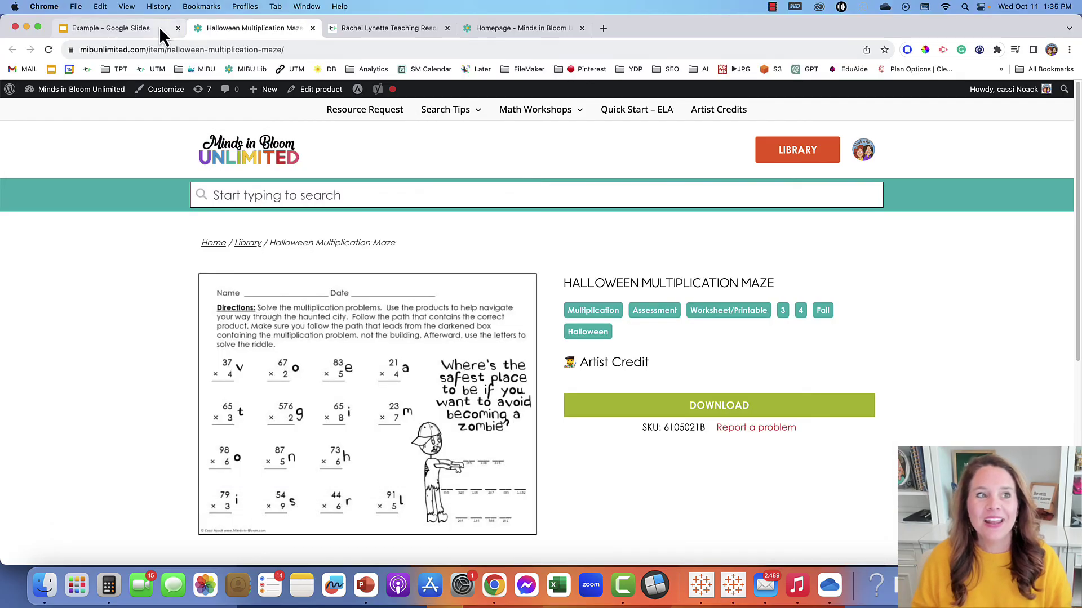
Step: Return to the Example planner presentation and scroll the filmstrip back toward slide 1
{"action": "left_click", "coordinate": [149, 29]}
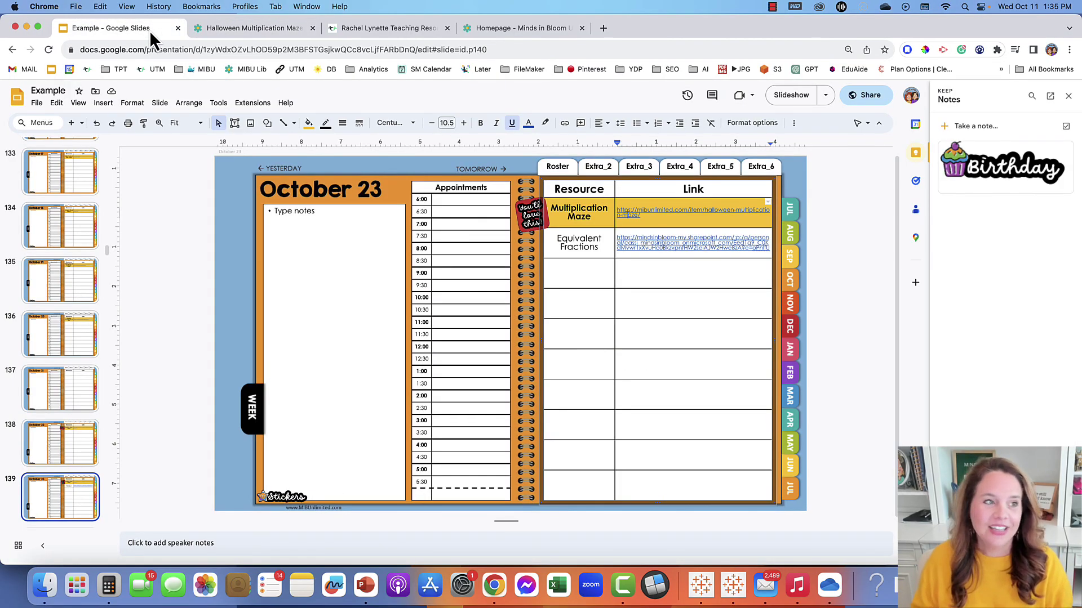
{"action": "scroll", "coordinate": [76, 205], "scroll_direction": "up", "scroll_amount": 10}
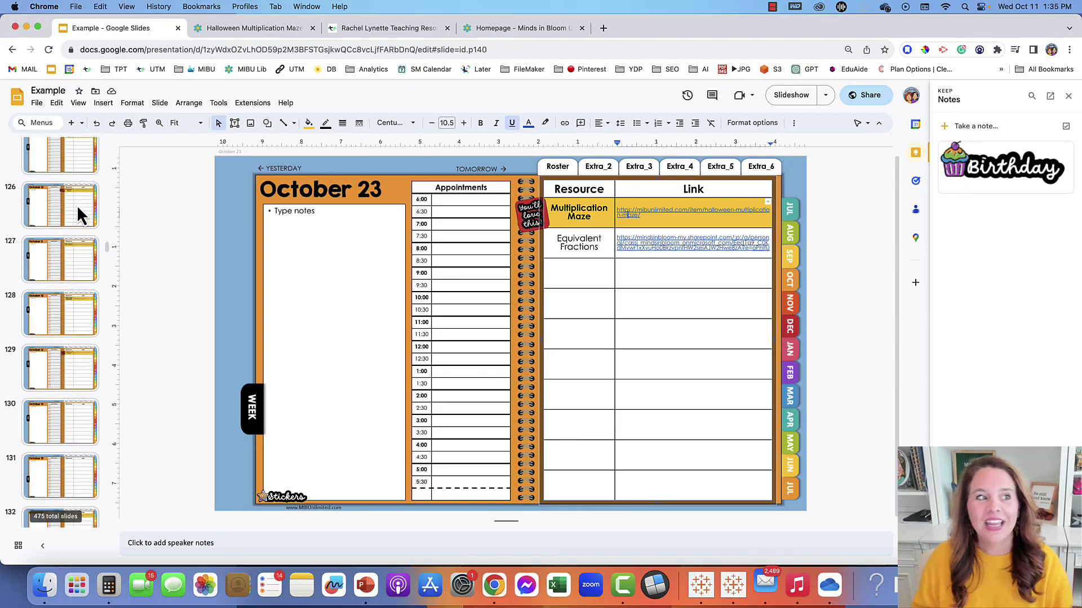
{"action": "scroll", "coordinate": [76, 205], "scroll_direction": "up", "scroll_amount": 20}
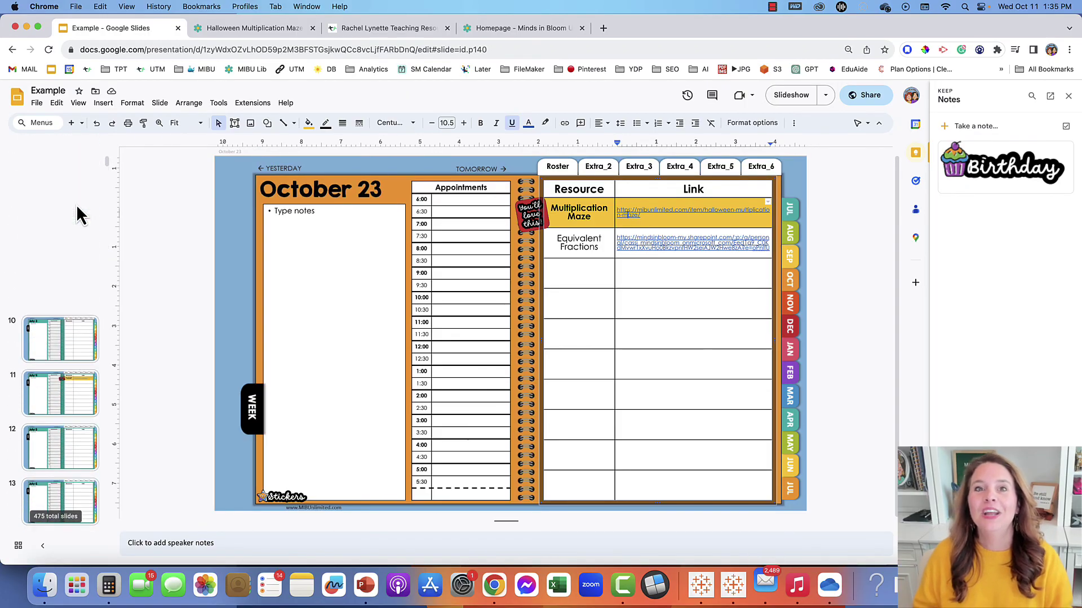